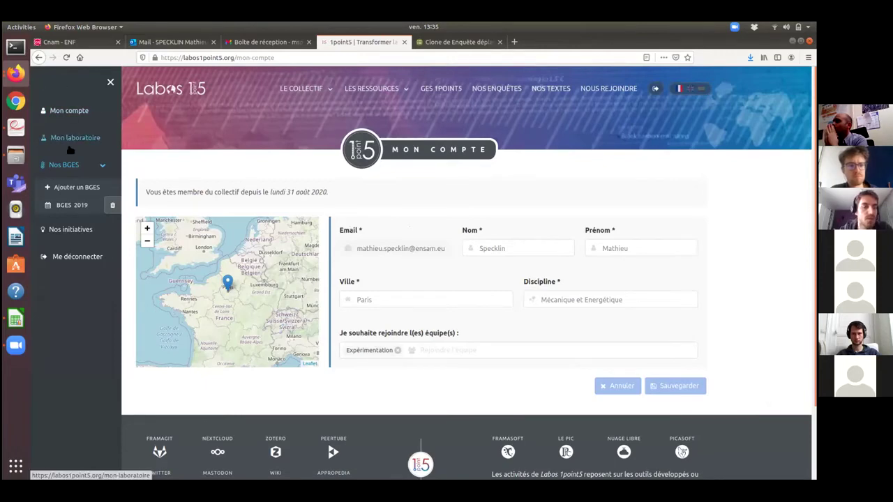
- Open the laboratory's profile page and review its name, HCERES disciplines, sites and map
left_click(63, 140)
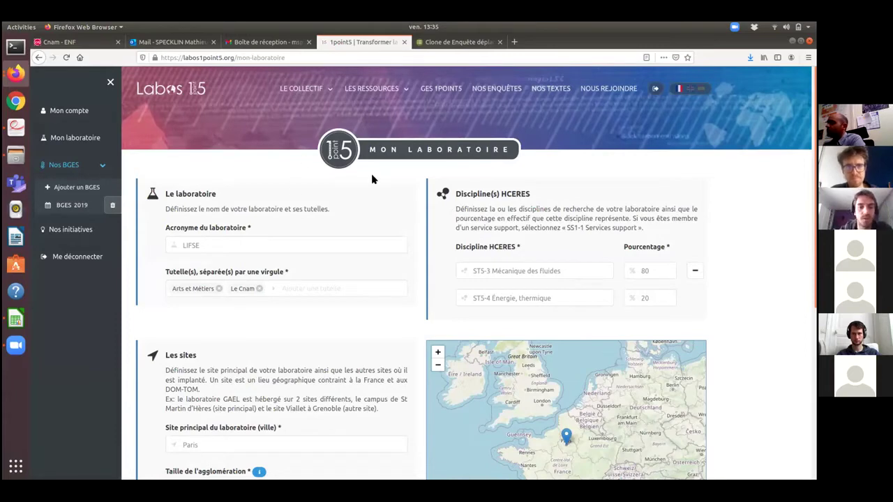
scroll(395, 252, "down", 1)
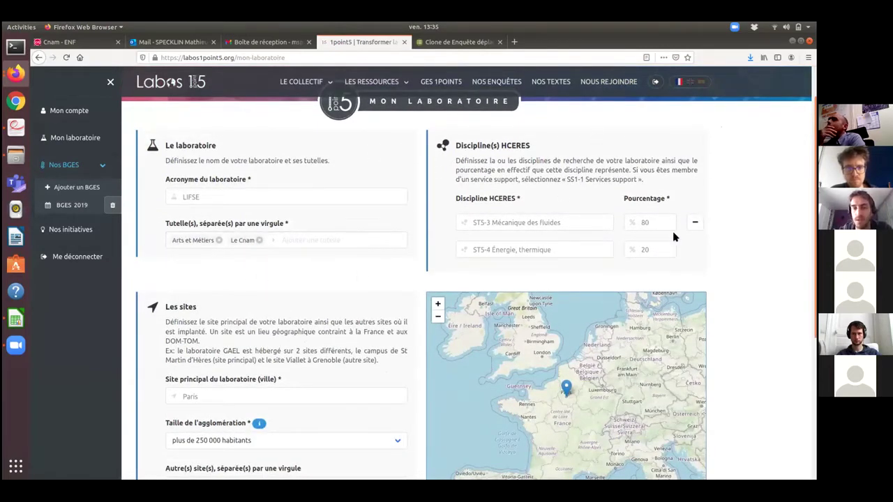
scroll(423, 339, "down", 2)
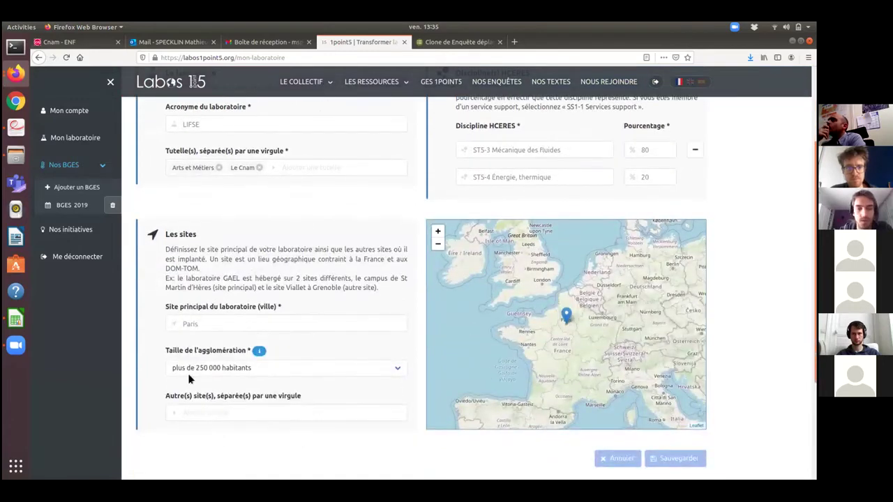
scroll(566, 315, "up", 3)
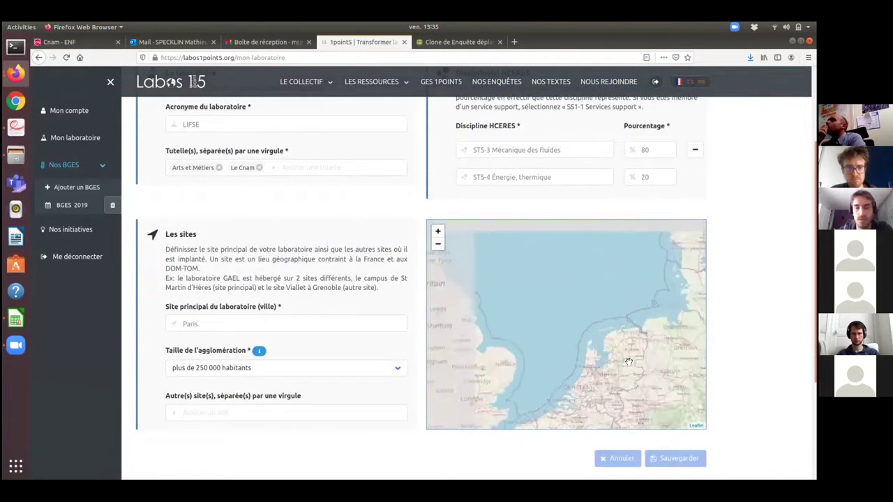
scroll(629, 362, "down", 4)
scroll(310, 236, "up", 3)
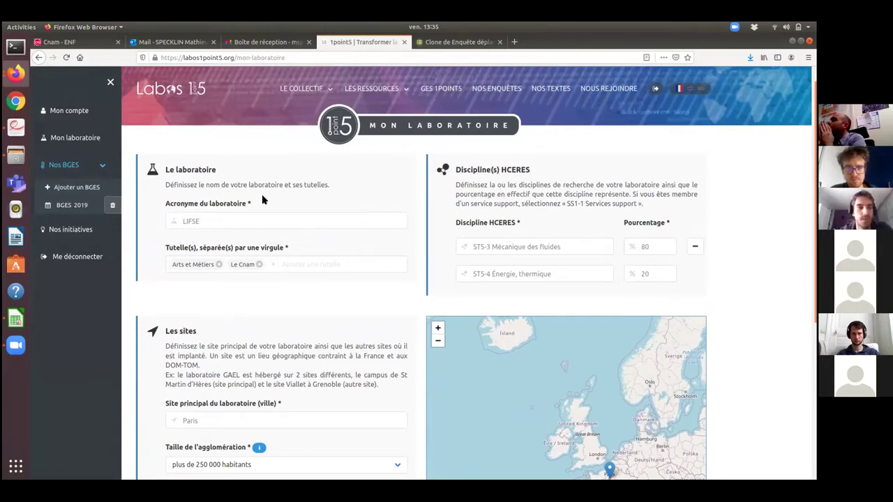
- Open the BGES 2019 entry and read the presentation of the methodology in the documentation
left_click(104, 165)
left_click(104, 165)
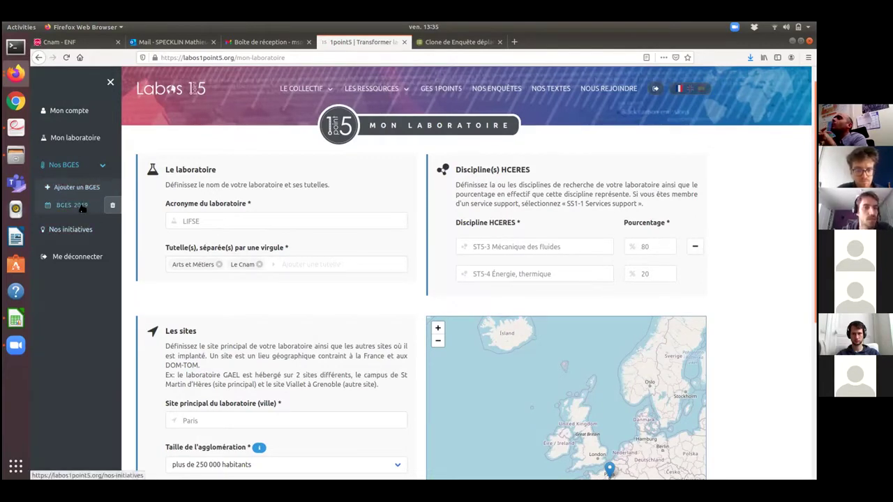
left_click(81, 204)
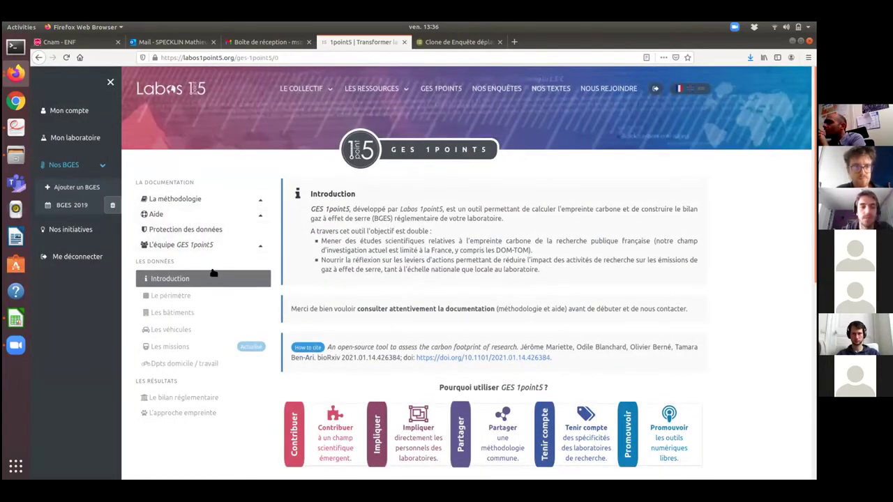
left_click(182, 200)
scroll(453, 251, "down", 3)
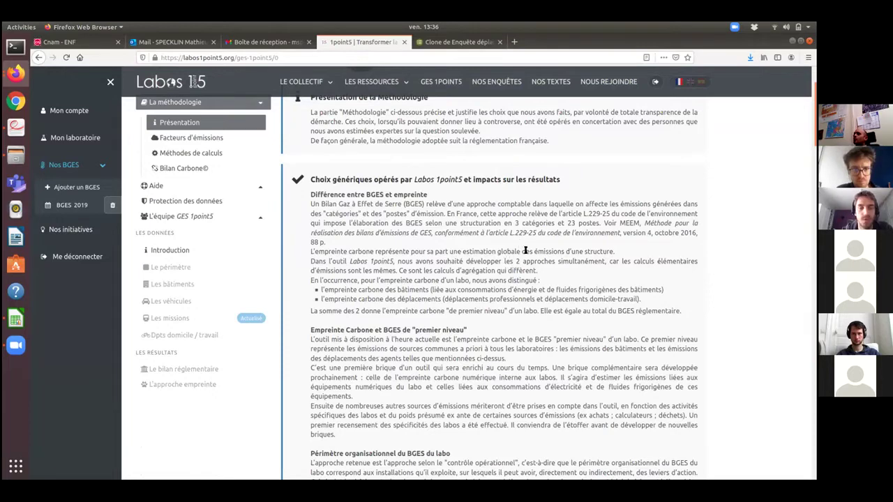
scroll(535, 272, "up", 1)
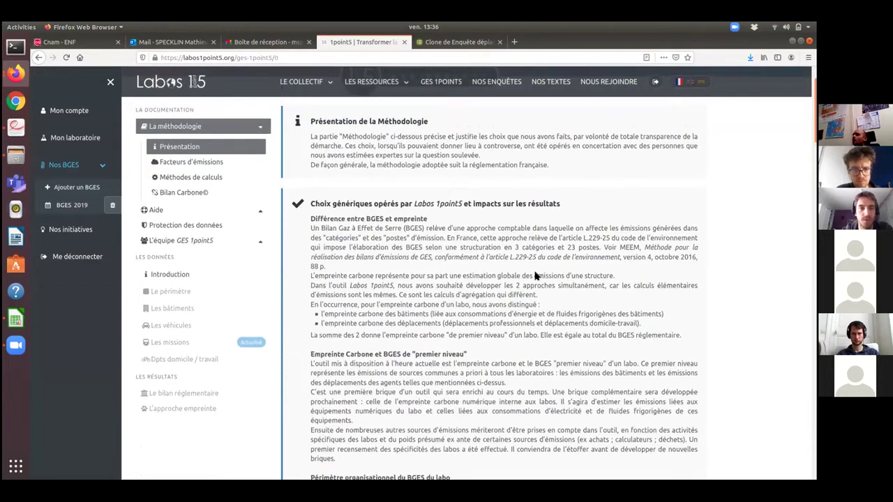
- Examine the table of emission factors in the methodology, from vehicles to air and rail transport
left_click(213, 166)
scroll(157, 268, "down", 2)
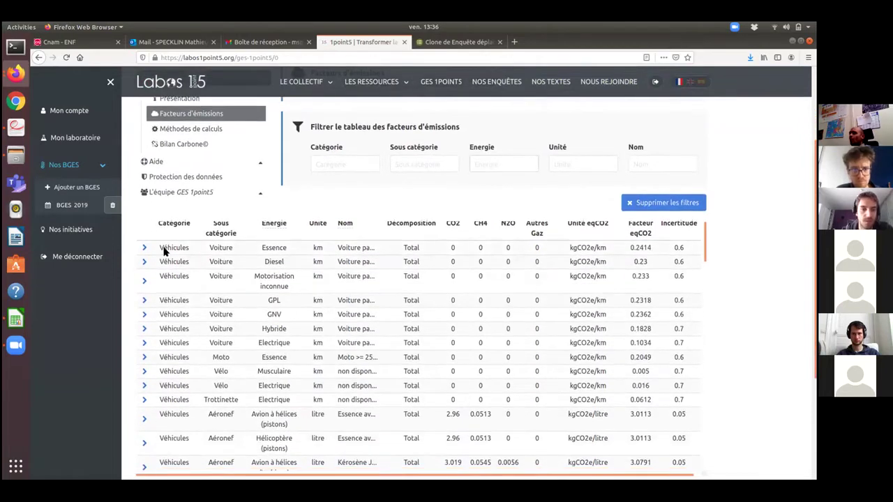
scroll(166, 251, "down", 3)
scroll(167, 254, "down", 4)
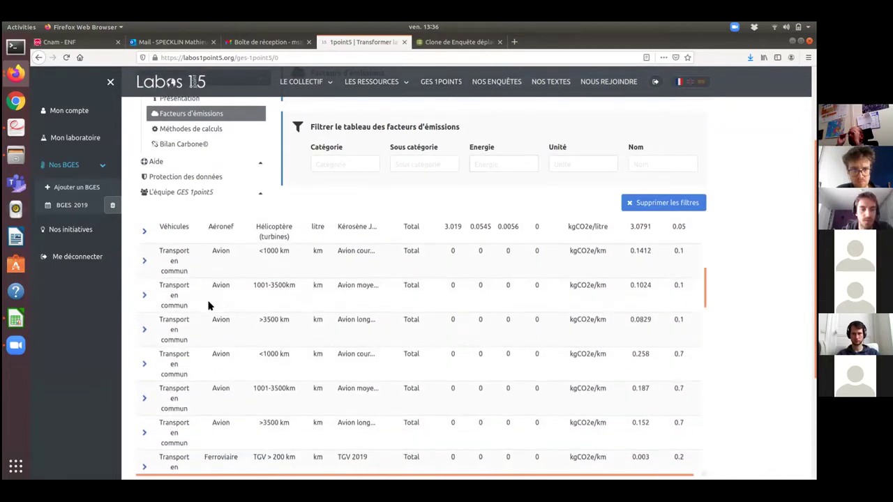
scroll(209, 307, "up", 2)
scroll(217, 309, "down", 3)
scroll(492, 314, "down", 2)
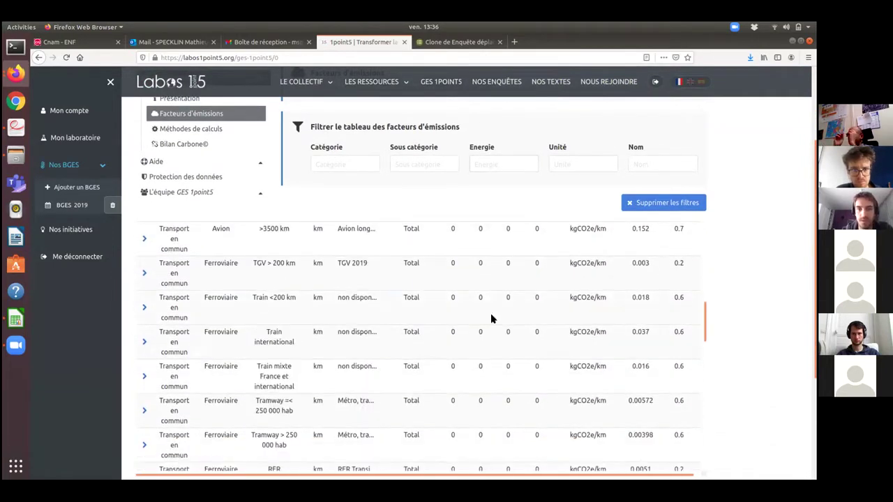
scroll(492, 314, "up", 5)
scroll(180, 249, "up", 3)
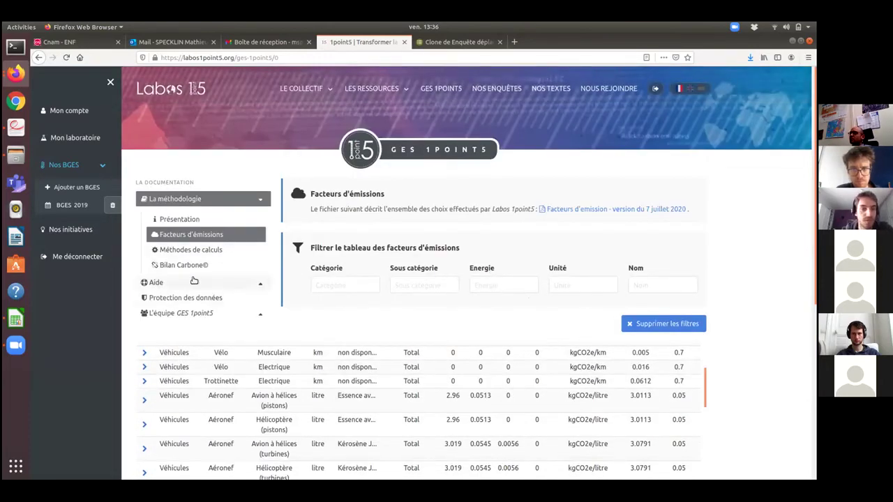
- Look through the documentation's development team, data protection and help notes pages, ending on the methodology presentation
left_click(192, 313)
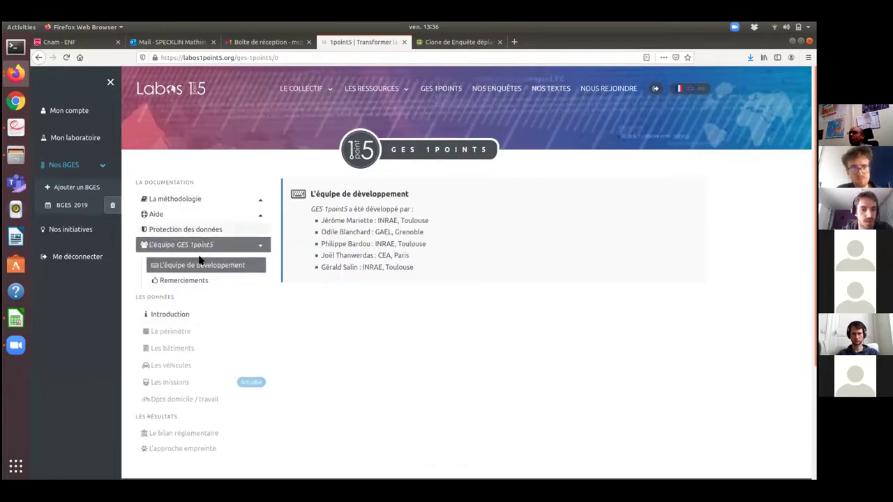
left_click(200, 231)
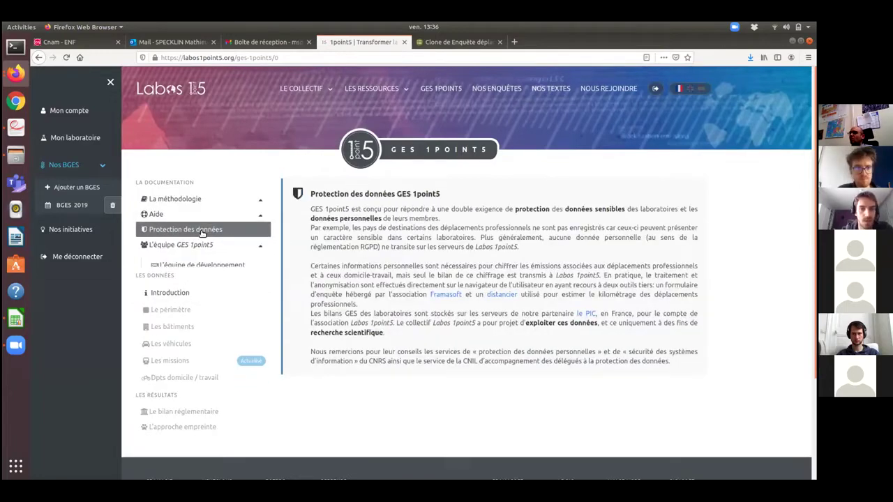
left_click(259, 214)
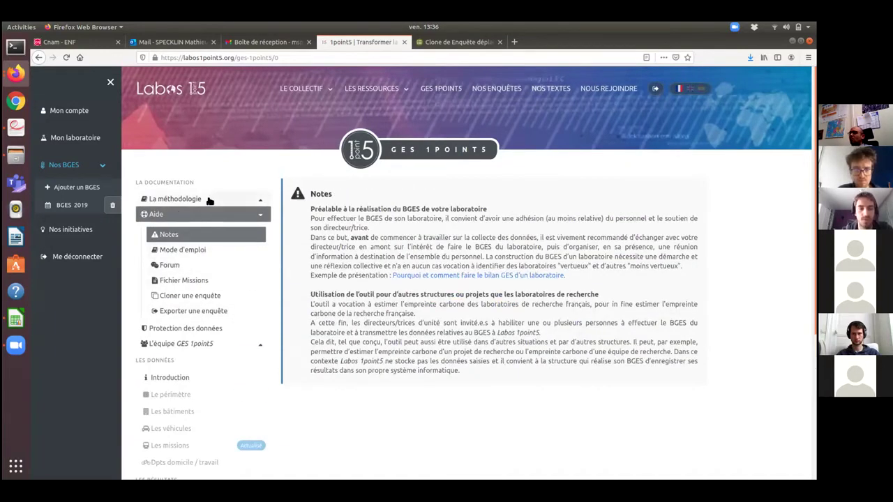
left_click(237, 199)
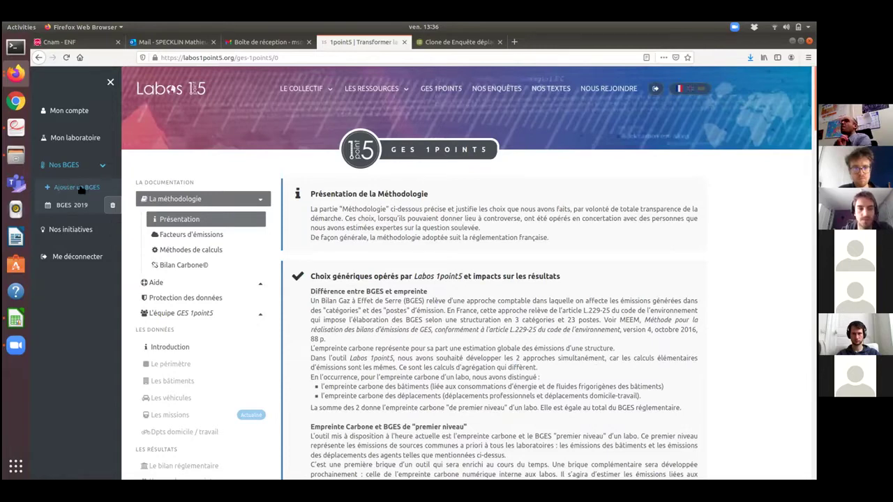
scroll(239, 288, "down", 2)
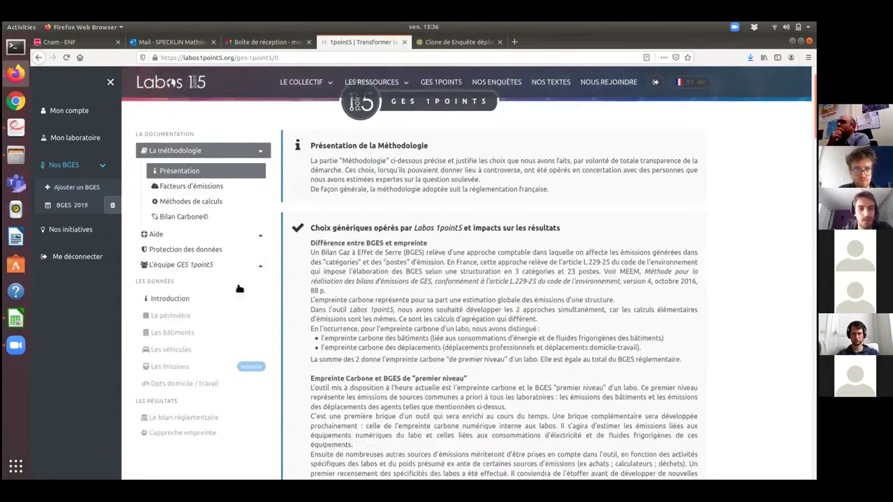
- Open the BGES 2019 and review its perimeter: calendar year, annual budget and laboratory headcount
left_click(86, 204)
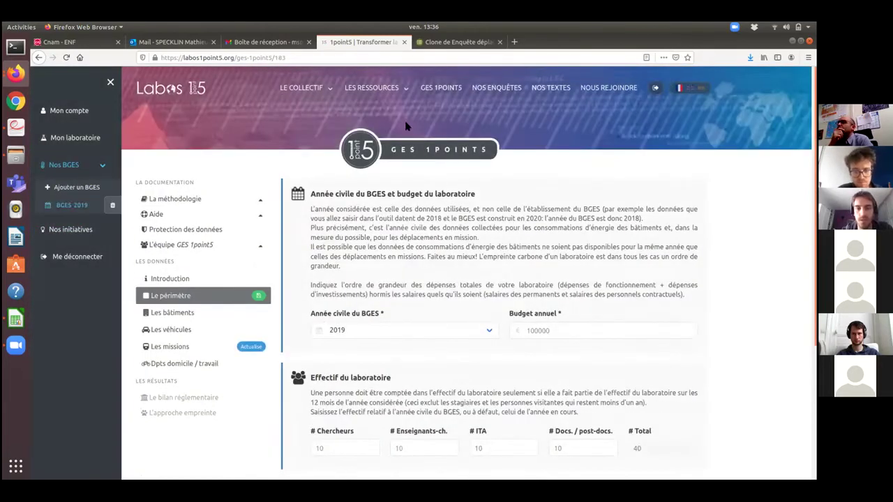
scroll(385, 297, "down", 1)
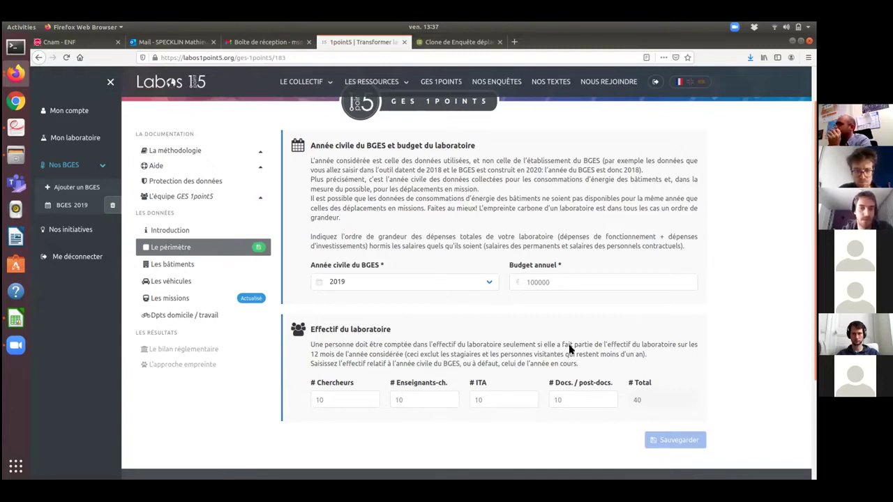
scroll(556, 254, "down", 1)
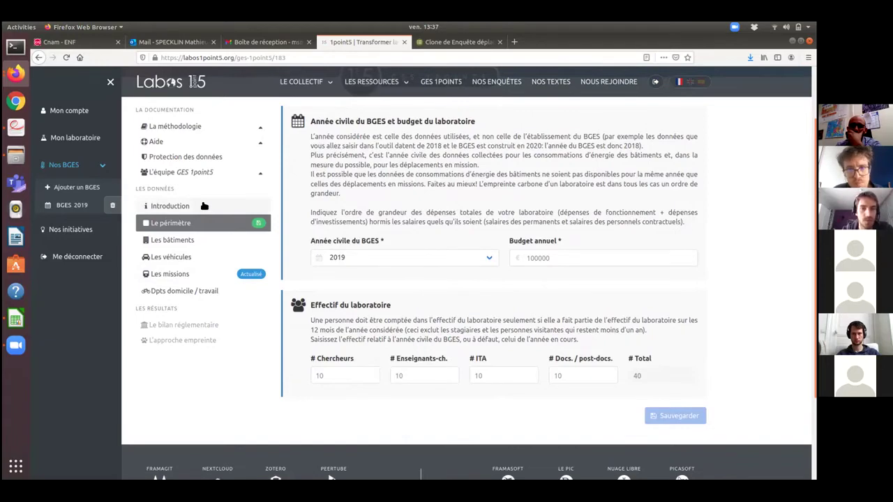
scroll(202, 209, "up", 2)
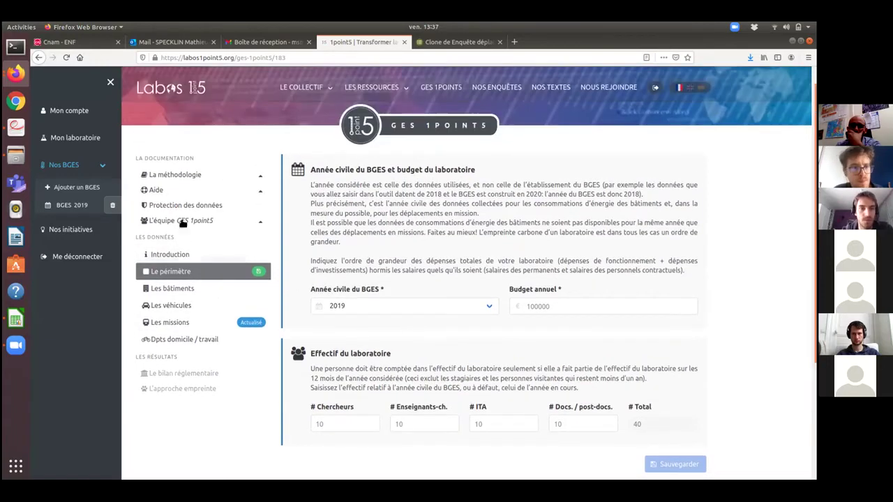
- View the introduction page of the BGES 2019
left_click(202, 254)
scroll(510, 204, "down", 2)
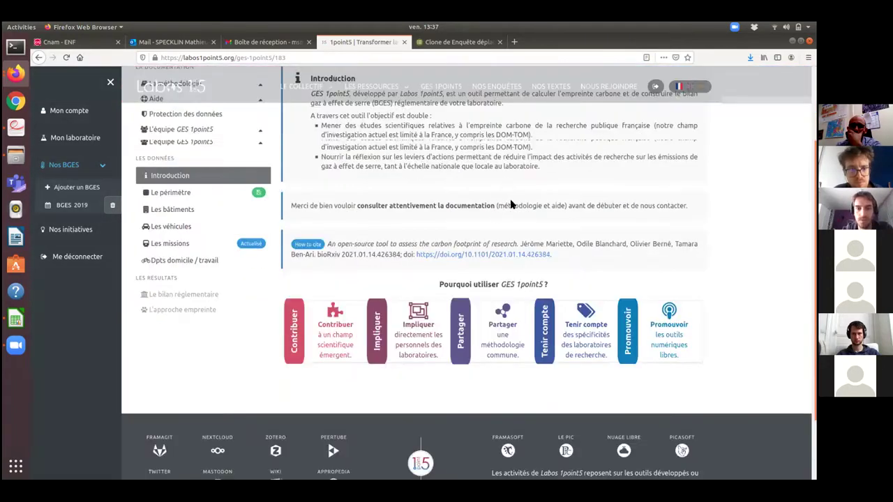
scroll(217, 221, "up", 1)
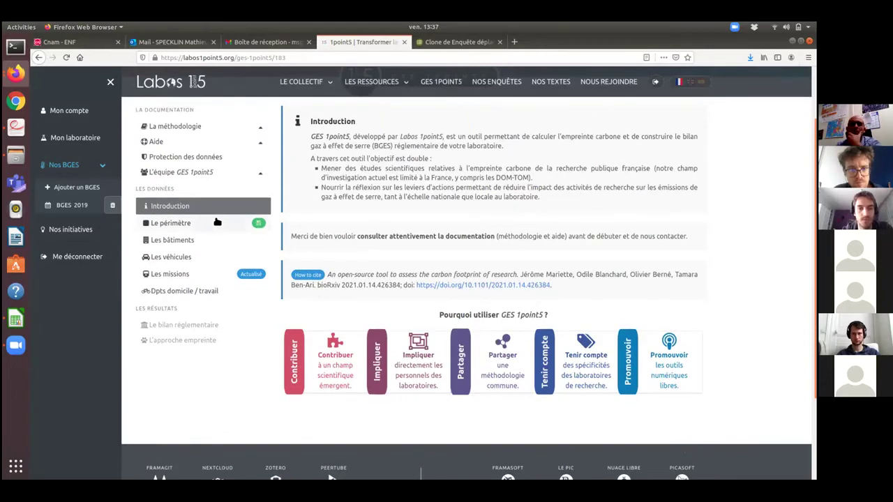
- Open the page for adding a new BGES and review the three confirmations required to start it
left_click(61, 190)
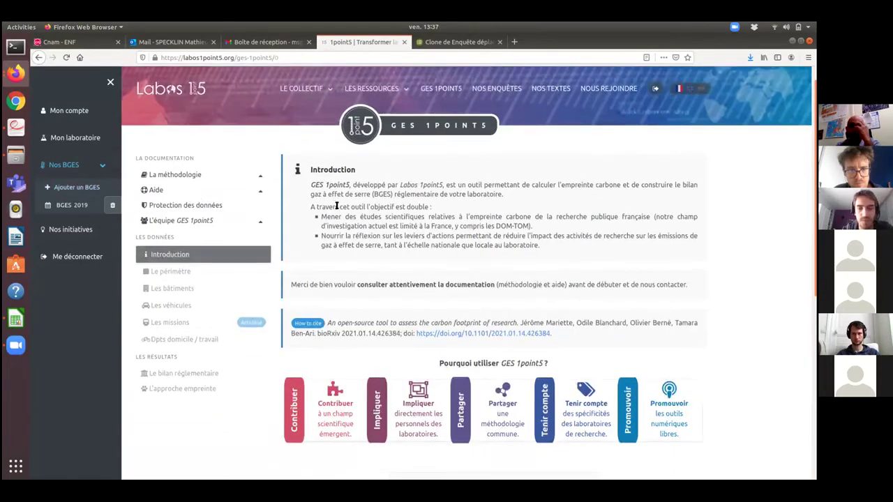
scroll(446, 373, "down", 5)
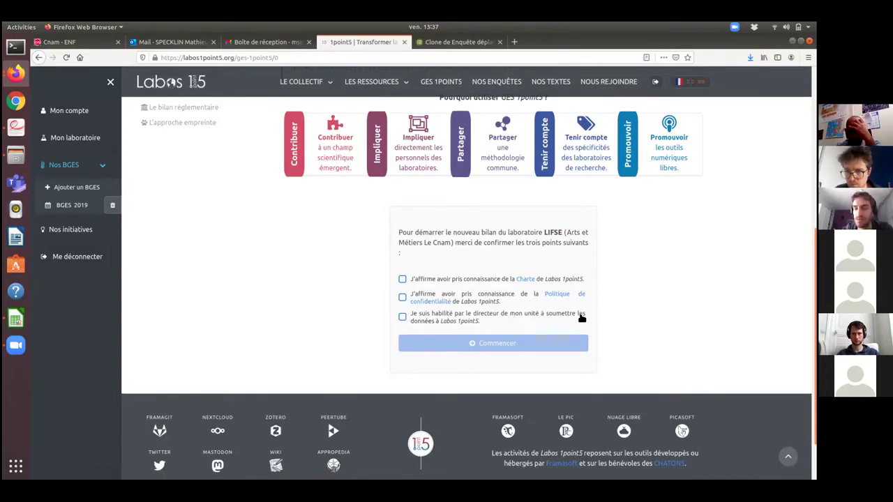
scroll(617, 320, "up", 1)
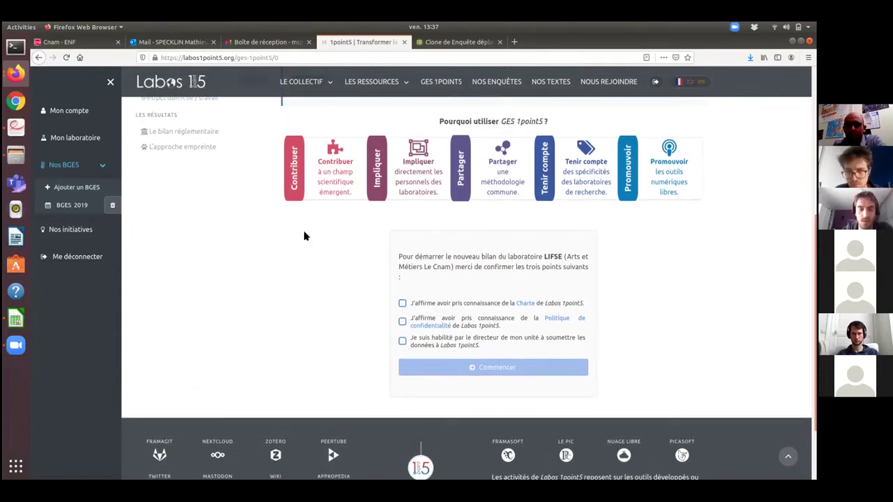
scroll(626, 342, "up", 2)
scroll(247, 168, "up", 3)
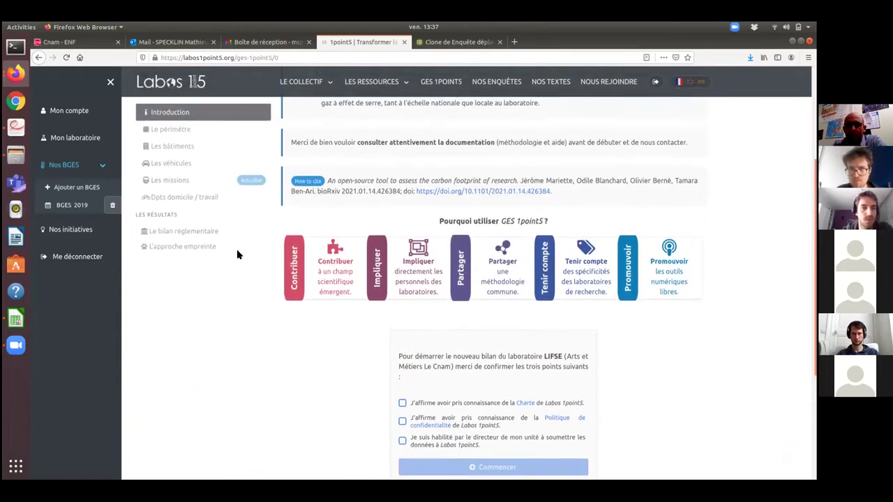
- Reopen the BGES 2019 and go from its perimeter to the buildings section
left_click(77, 205)
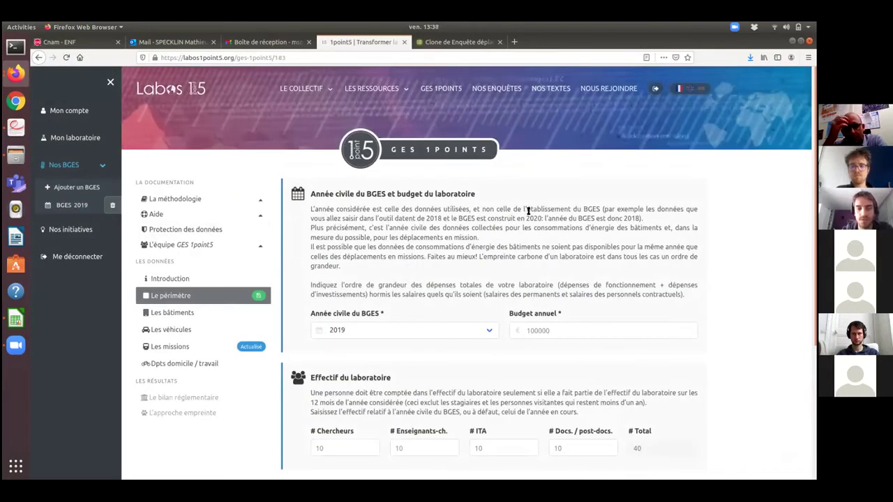
scroll(528, 211, "down", 2)
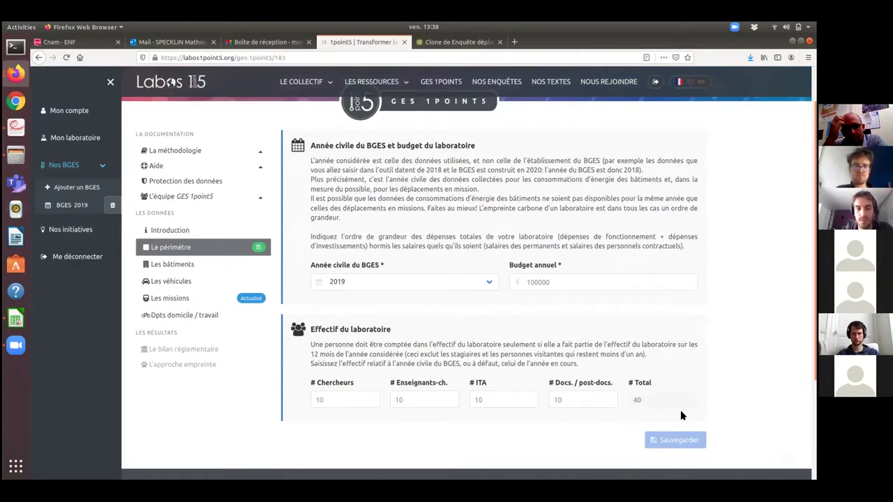
left_click(201, 264)
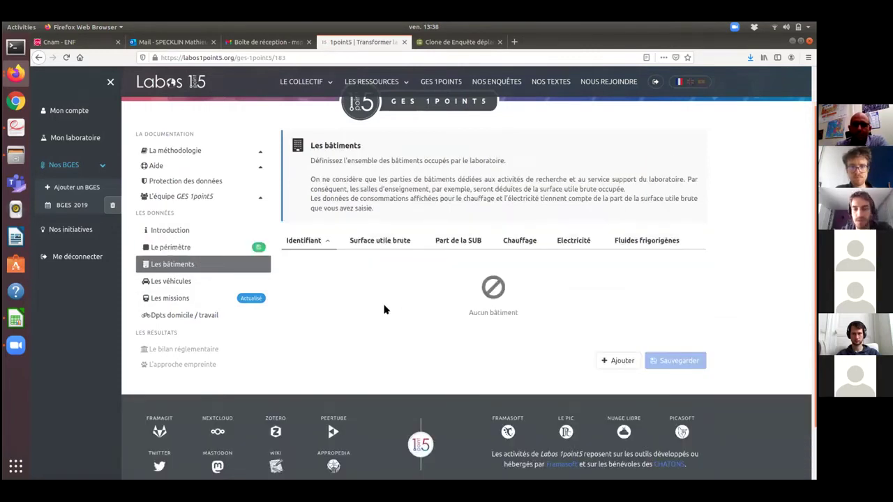
scroll(412, 349, "up", 1)
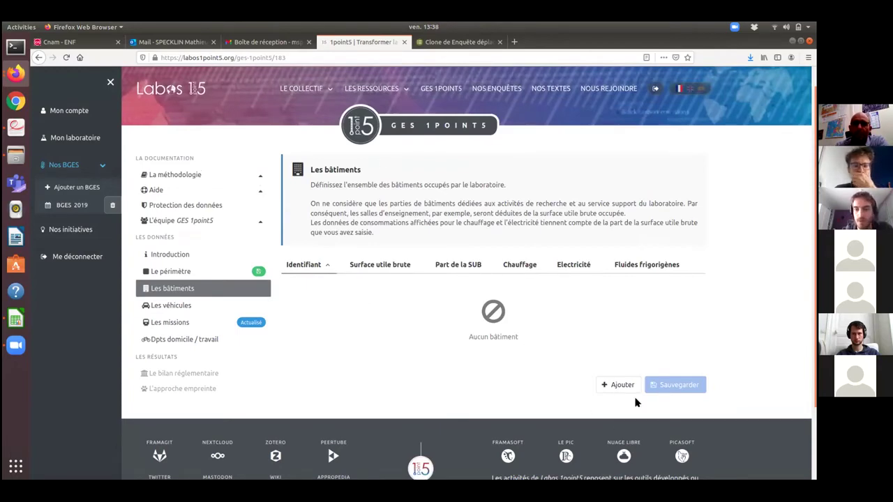
- View the form for adding a building, close it without adding one, and return to the perimeter section
left_click(618, 385)
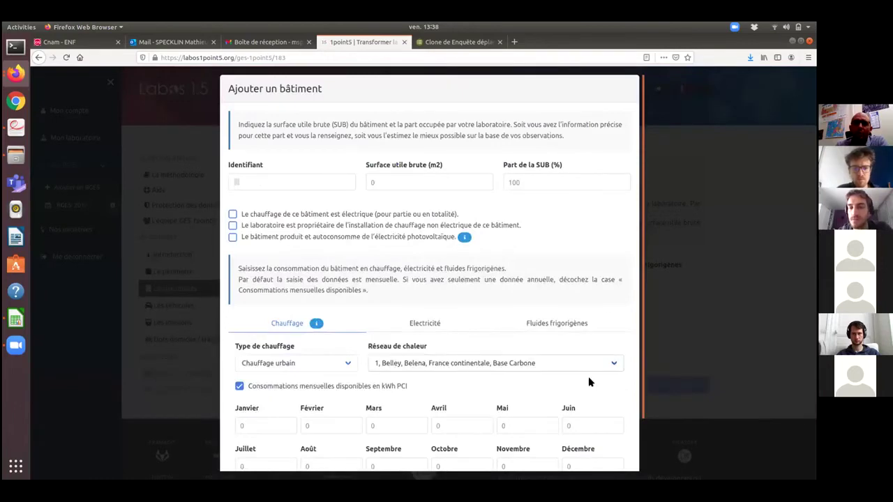
key("Escape")
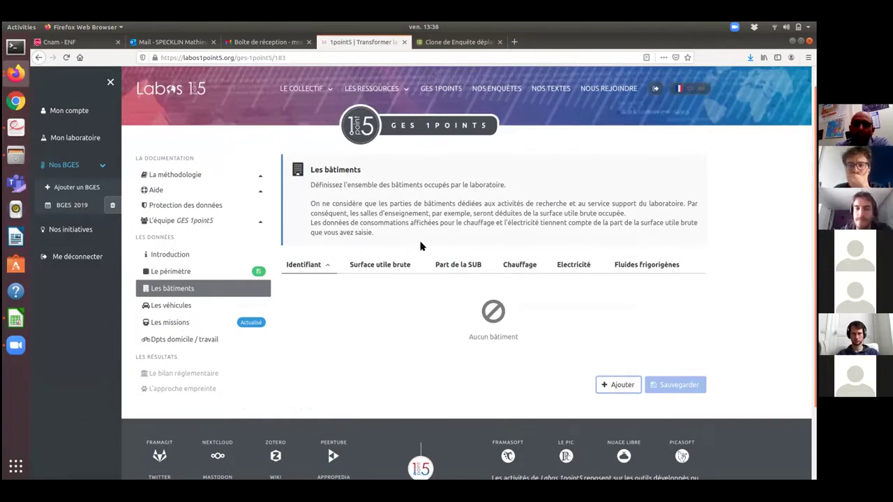
left_click(225, 274)
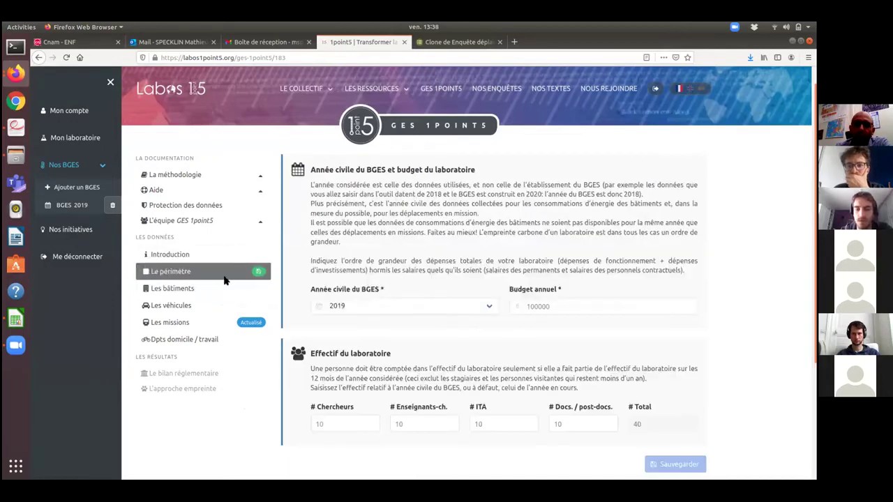
double_click(580, 306)
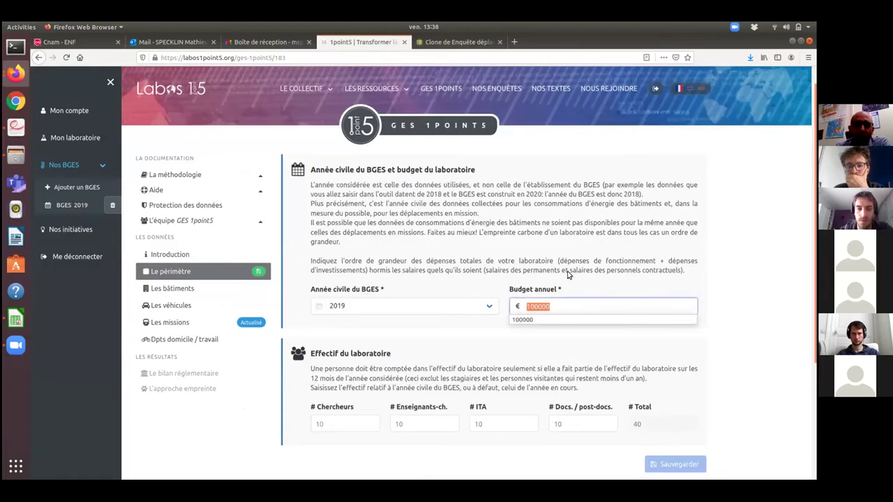
left_click(569, 273)
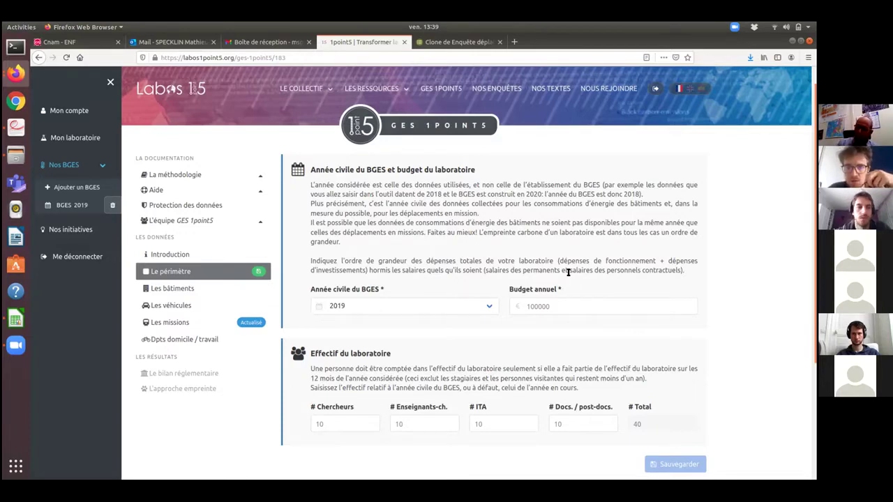
- Start adding a building in the buildings section of the BGES 2019 and give it the identifier "aile sud"
left_click(188, 294)
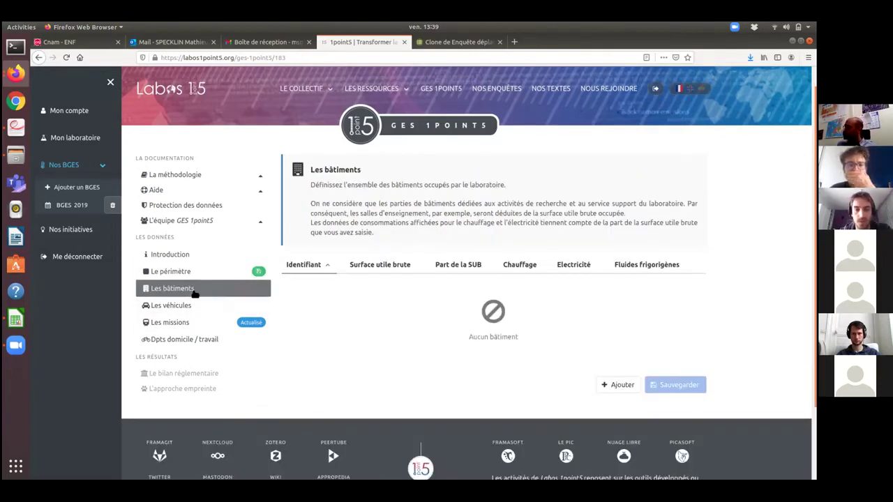
scroll(605, 325, "down", 2)
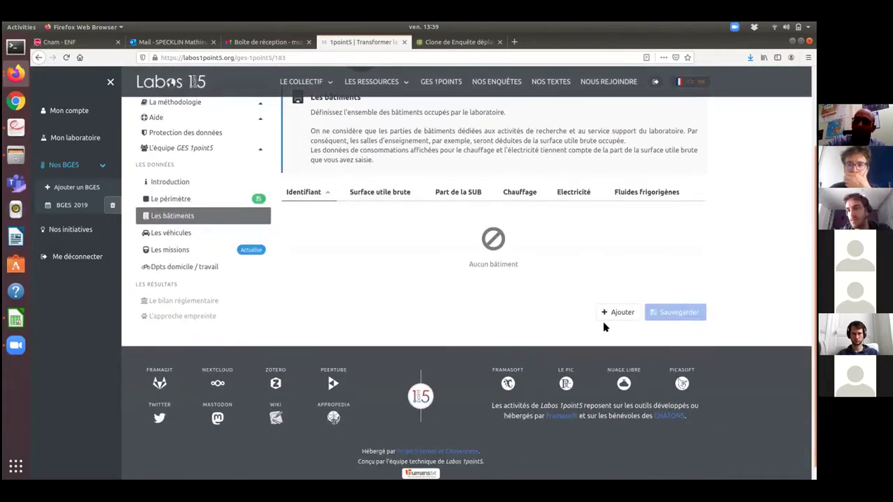
scroll(602, 321, "up", 1)
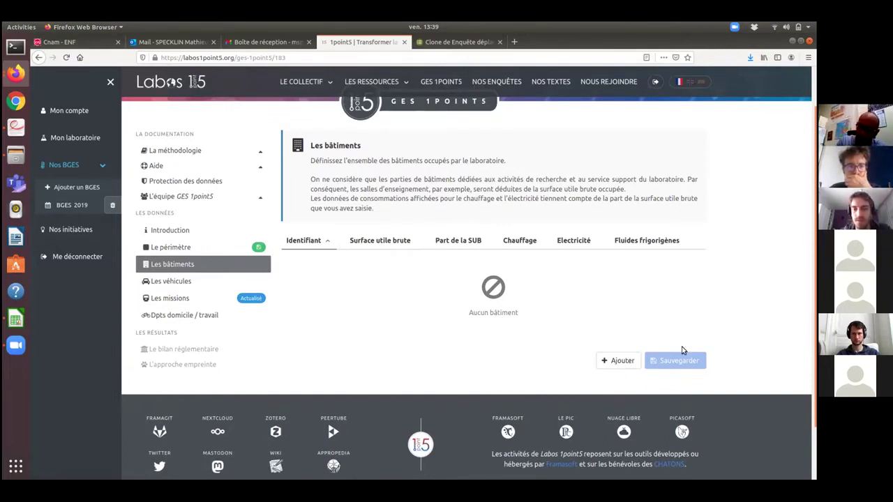
left_click(618, 362)
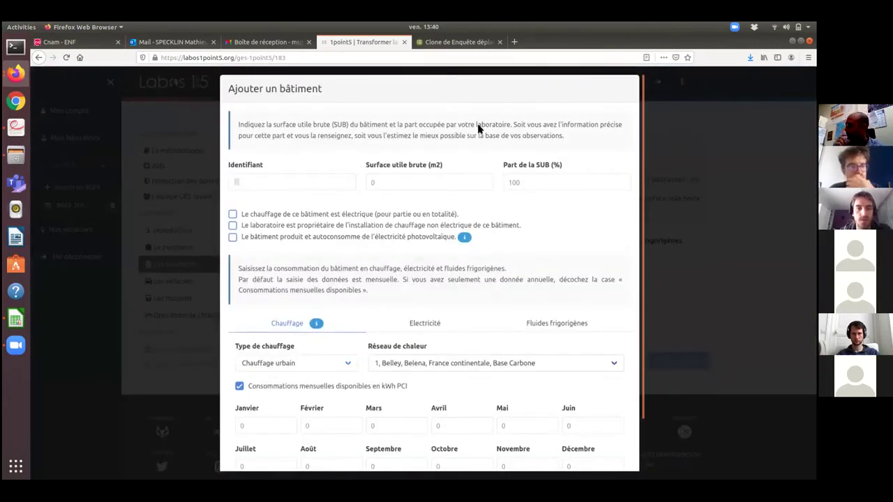
left_click(279, 182)
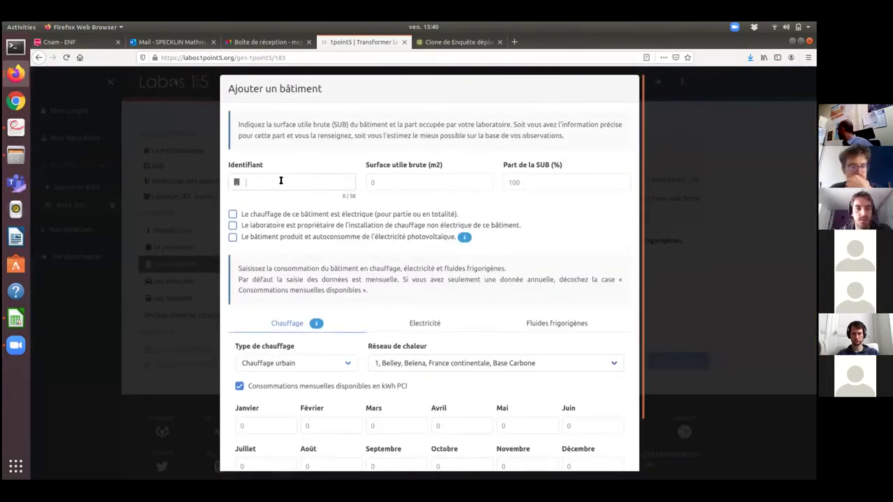
type("aile")
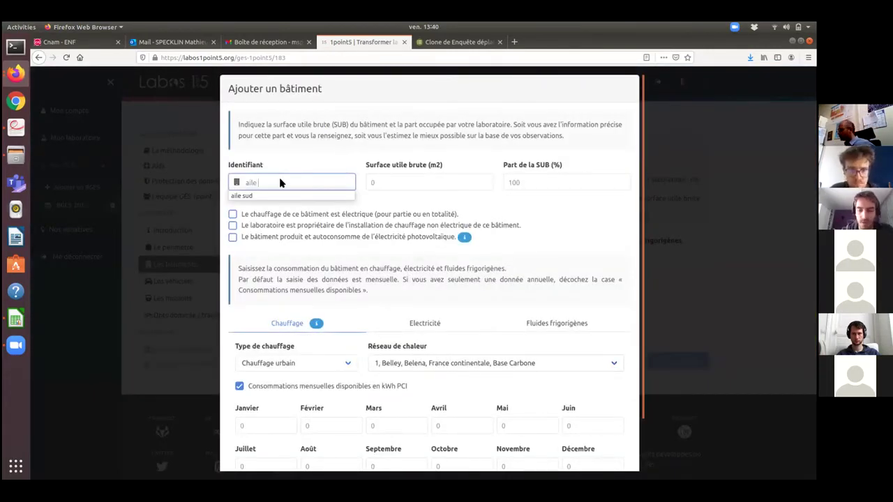
key("Down")
key("Return")
key("Tab")
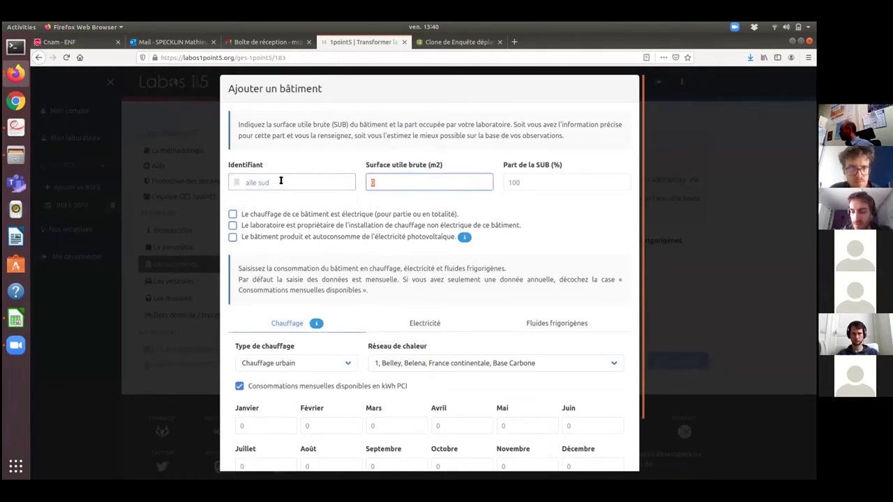
- Set the building's gross usable area to 1000 m² and the laboratory's share to 60 %, and mark its heating as electric
type("1000")
key("Tab")
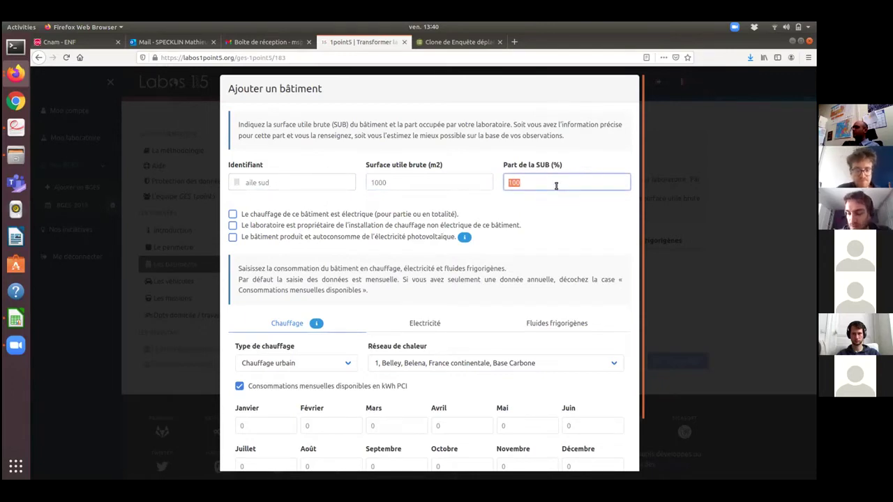
type("60")
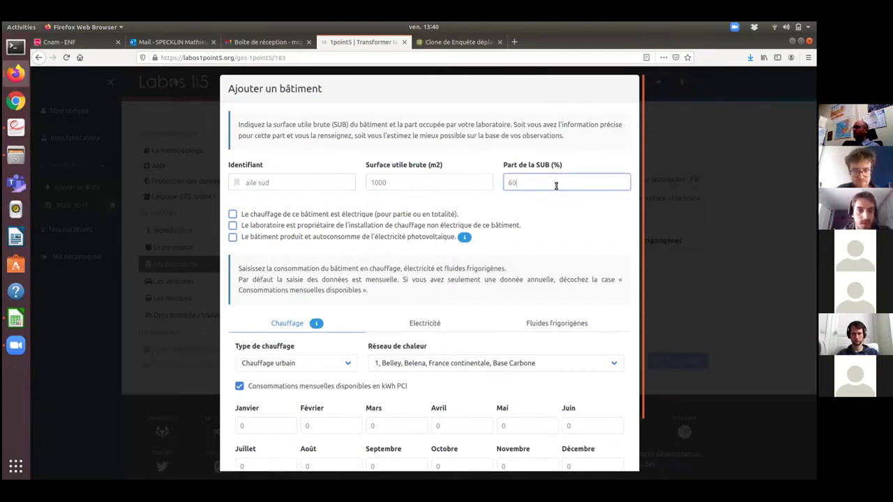
left_click(508, 208)
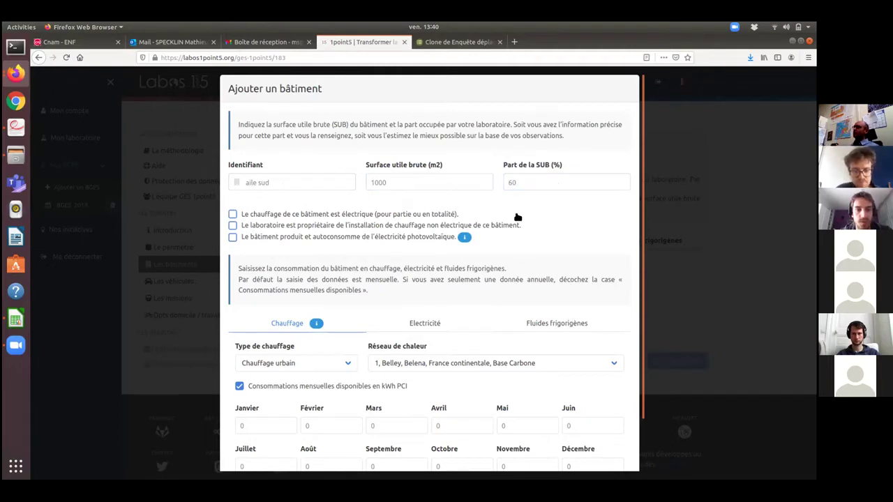
left_click(233, 215)
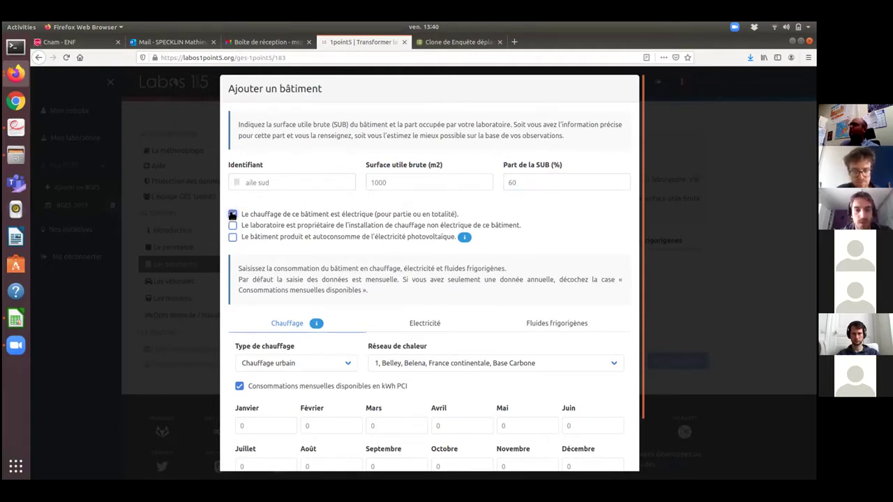
- Review the available heating types and the list of urban heat networks without changing either selection
scroll(418, 212, "down", 1)
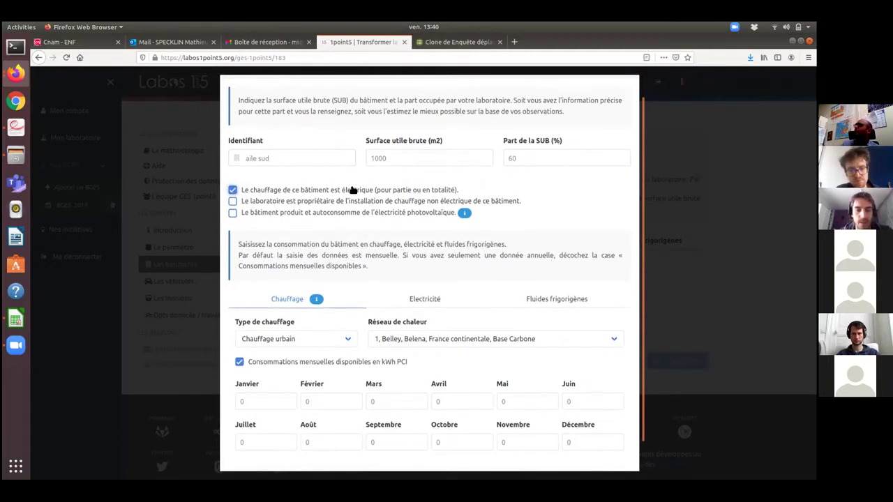
left_click(348, 339)
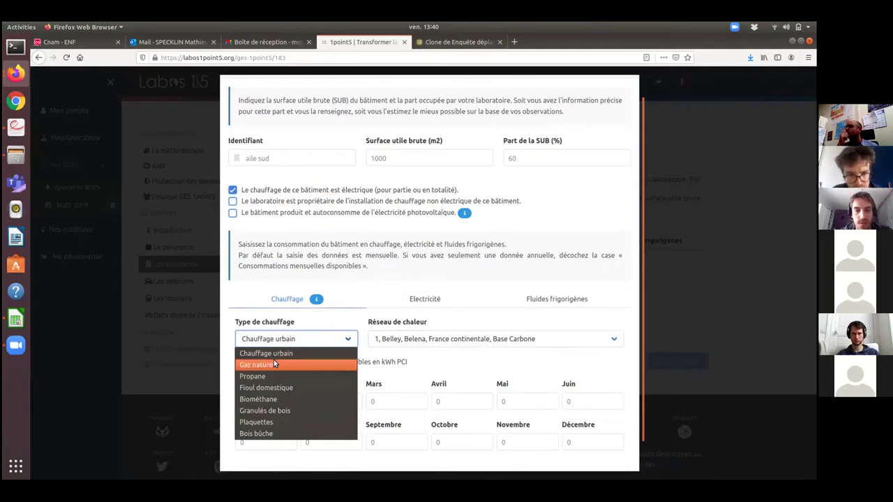
left_click(464, 339)
left_click(512, 340)
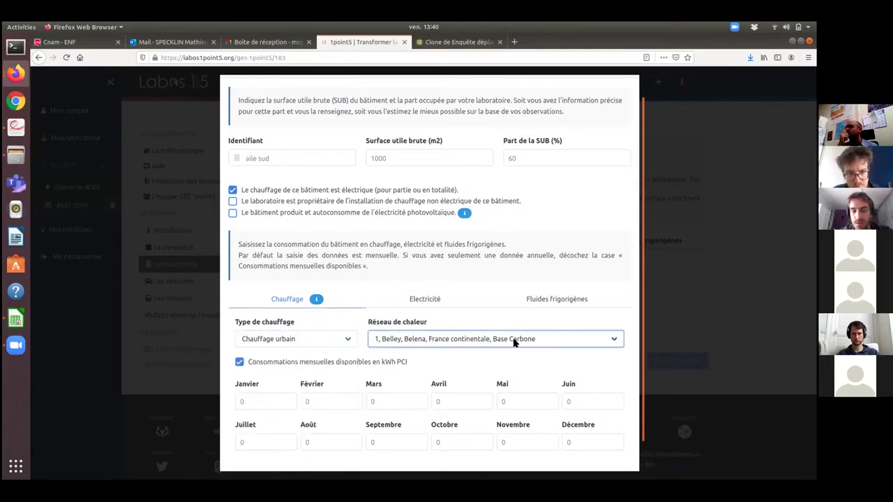
scroll(471, 266, "down", 3)
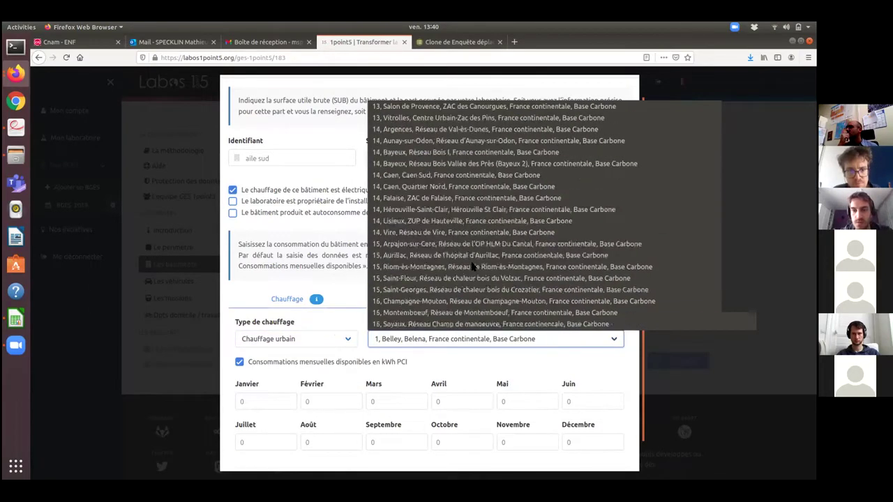
scroll(488, 267, "up", 3)
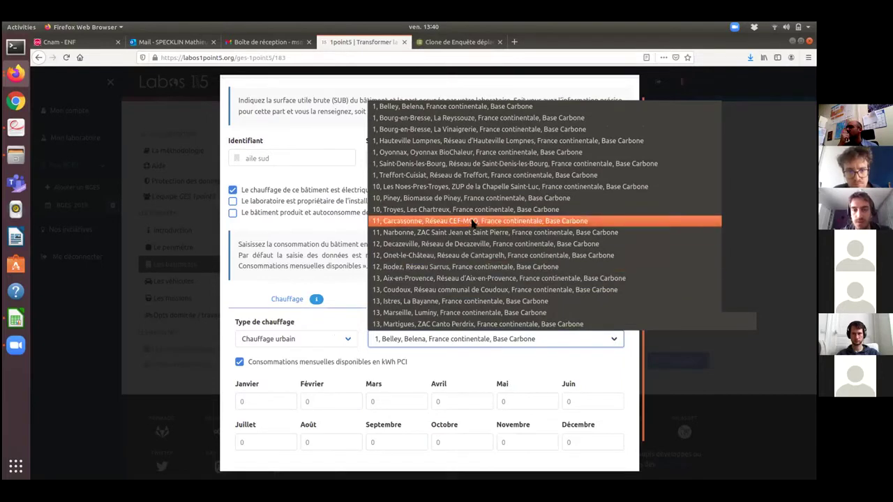
left_click(354, 323)
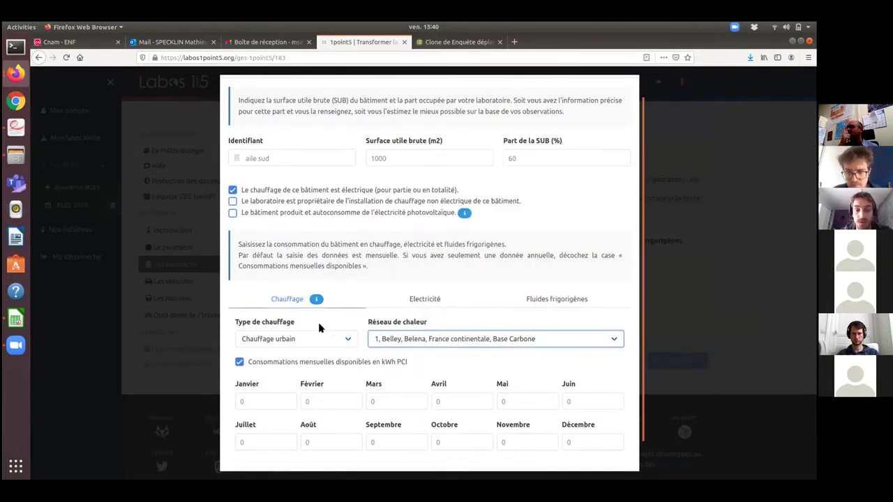
- Set the heating type to Gaz naturel, switch from monthly to total consumption, and enter 400000 kWh PCI for January to December
left_click(343, 341)
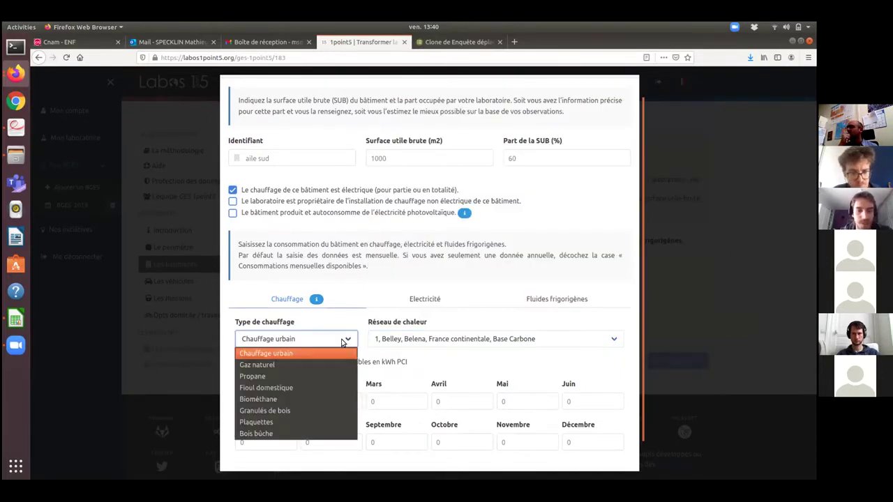
left_click(318, 365)
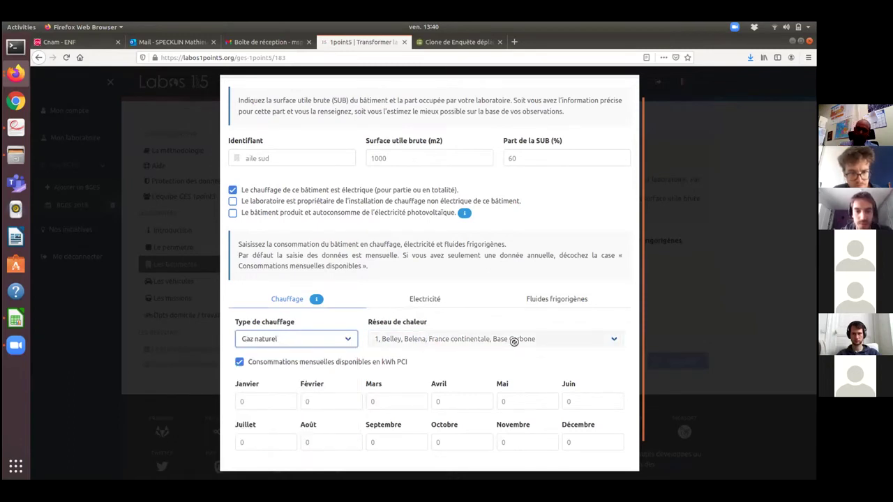
scroll(519, 342, "down", 1)
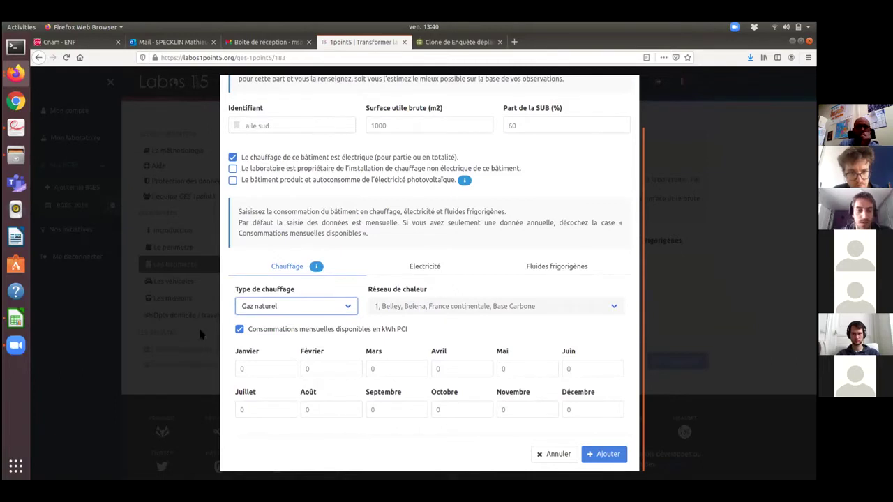
left_click(241, 330)
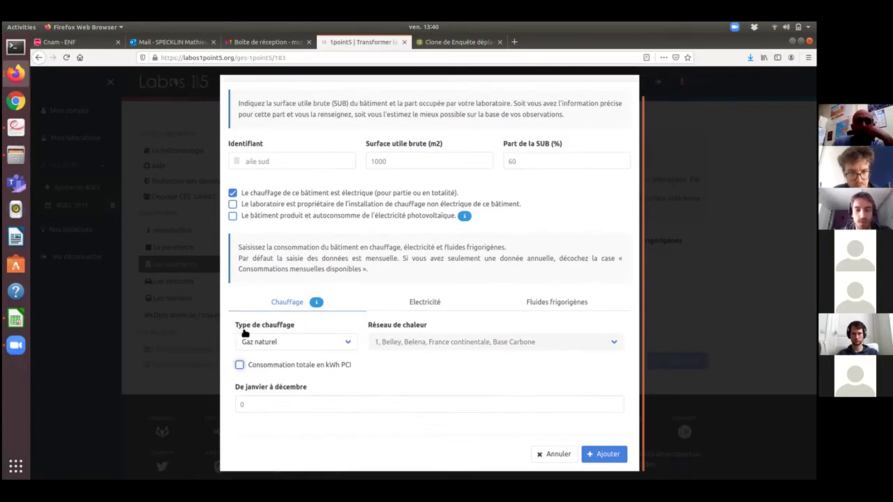
left_click(305, 401)
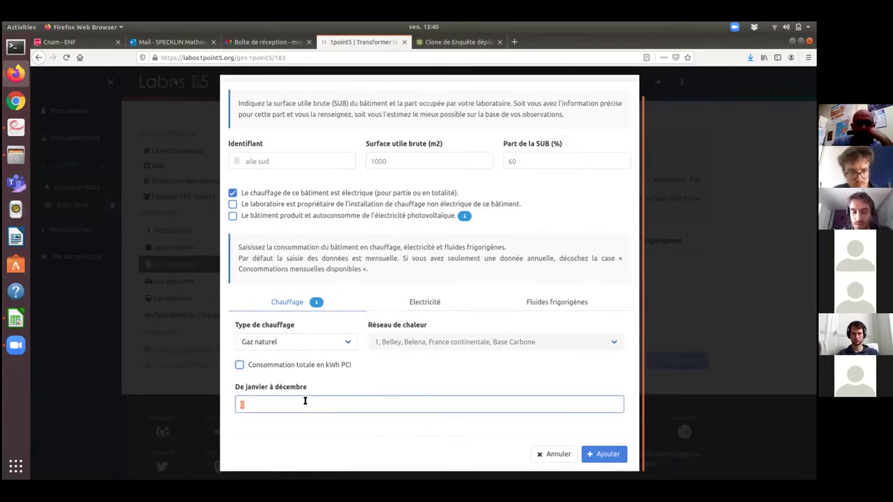
type("400000")
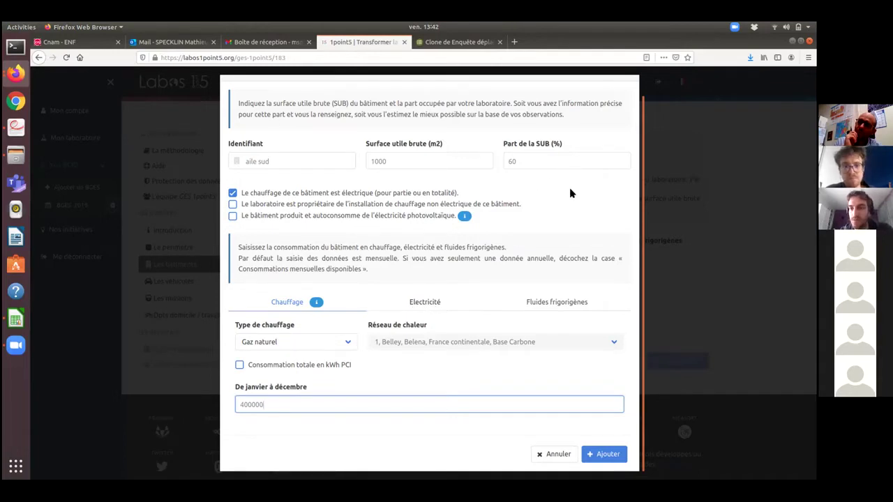
double_click(543, 161)
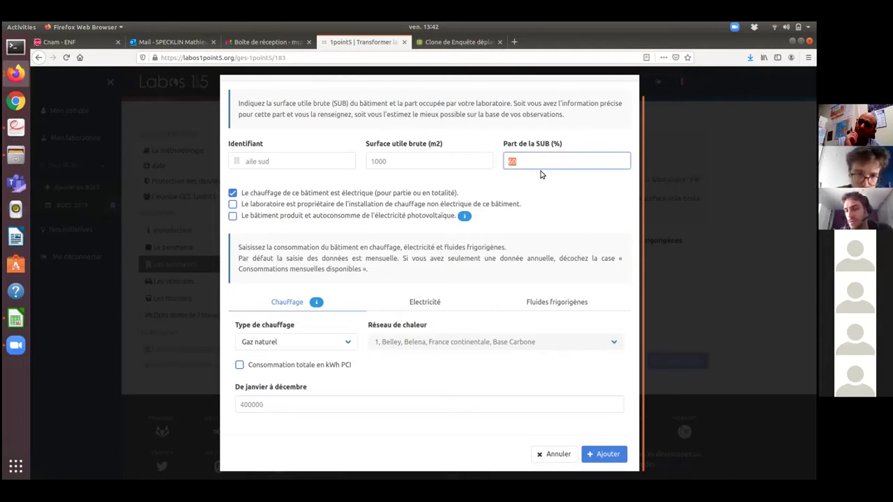
left_click(549, 187)
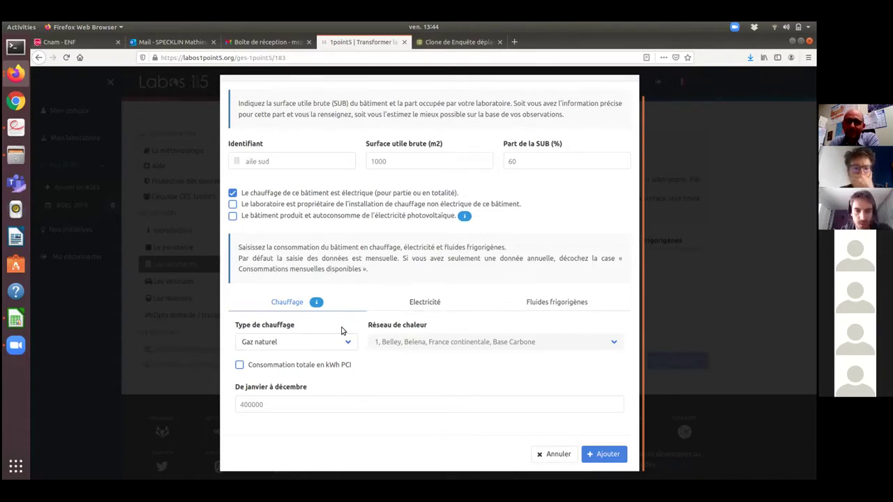
- Switch the building's electricity data from monthly to total consumption and enter 500000 kWh for January to December
left_click(428, 306)
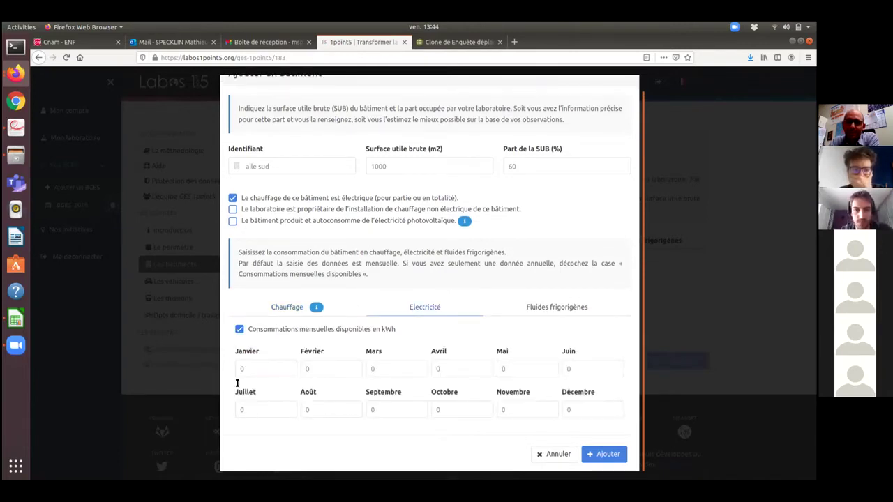
left_click(241, 333)
left_click(330, 394)
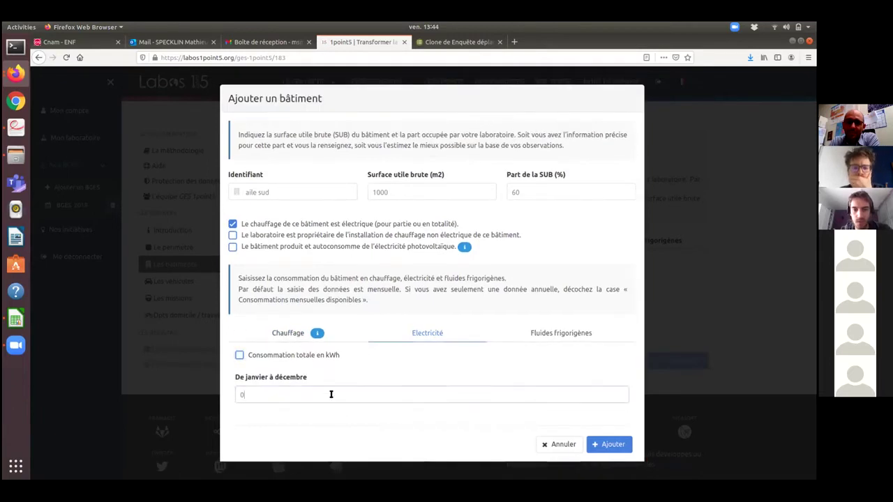
key("ctrl+a")
type("5")
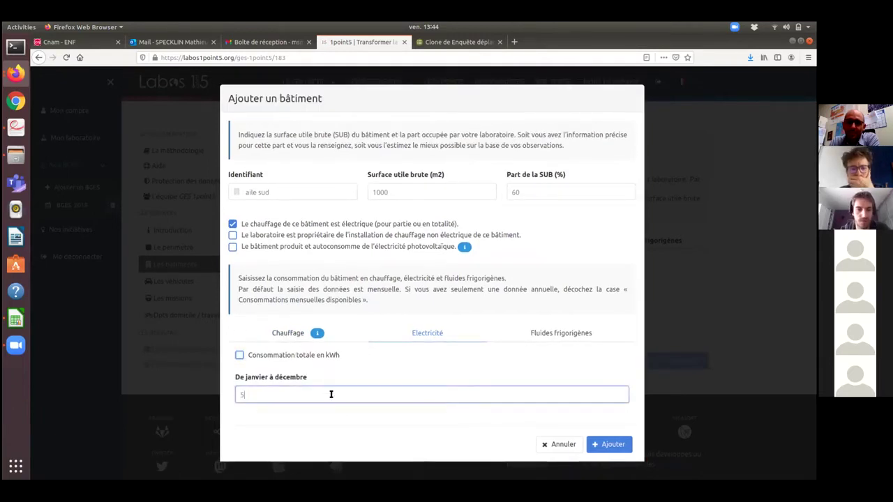
type("00000")
left_click(415, 416)
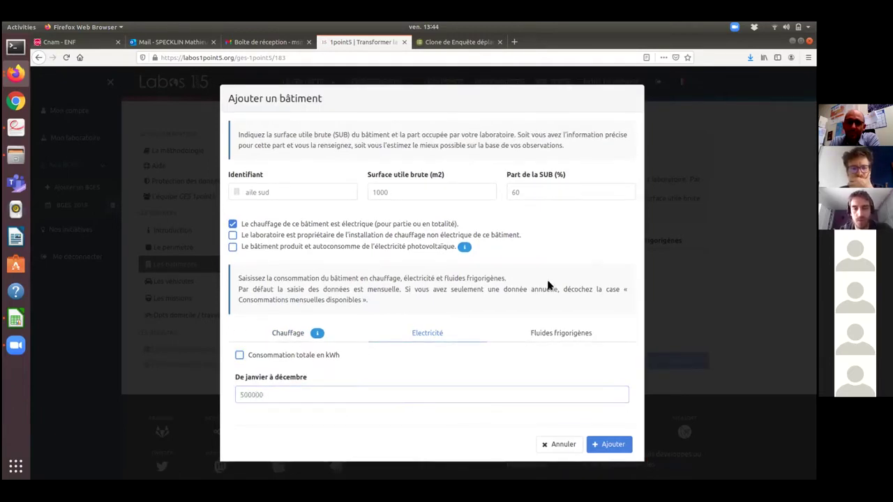
- Choose refrigerant R218 with a consumption of 2 kg in the building's refrigerant data and add the building
left_click(558, 335)
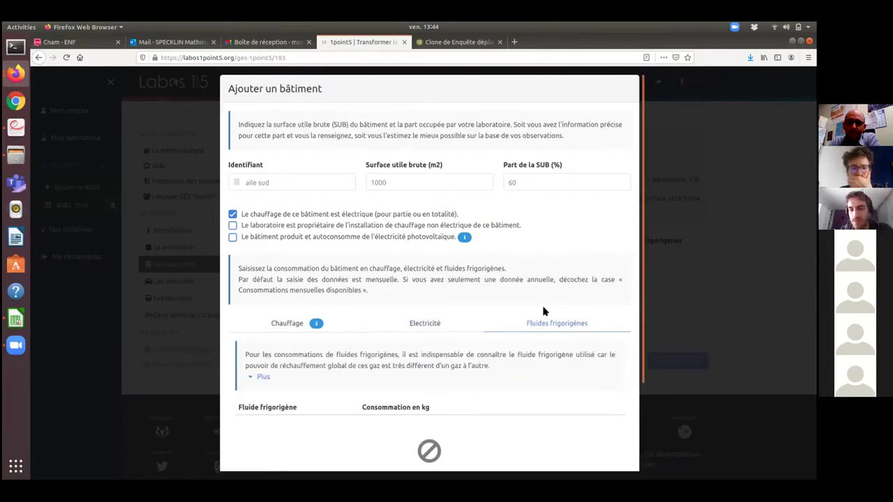
scroll(541, 342, "down", 2)
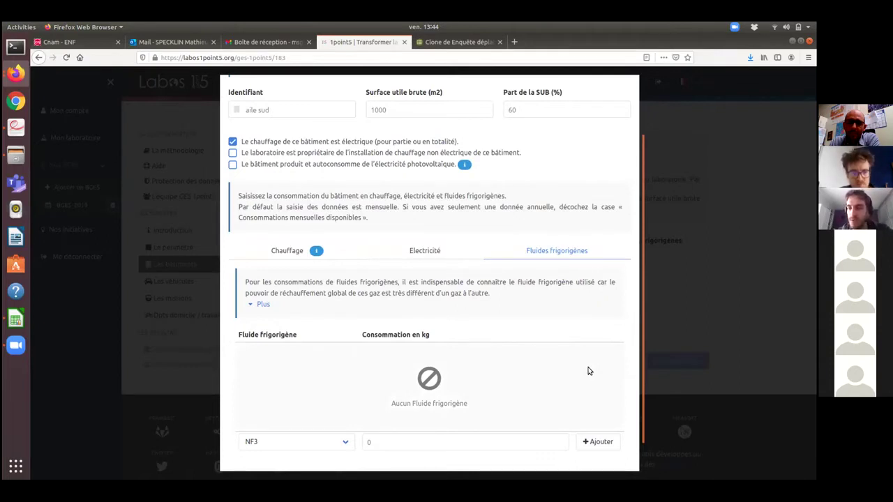
scroll(575, 335, "down", 1)
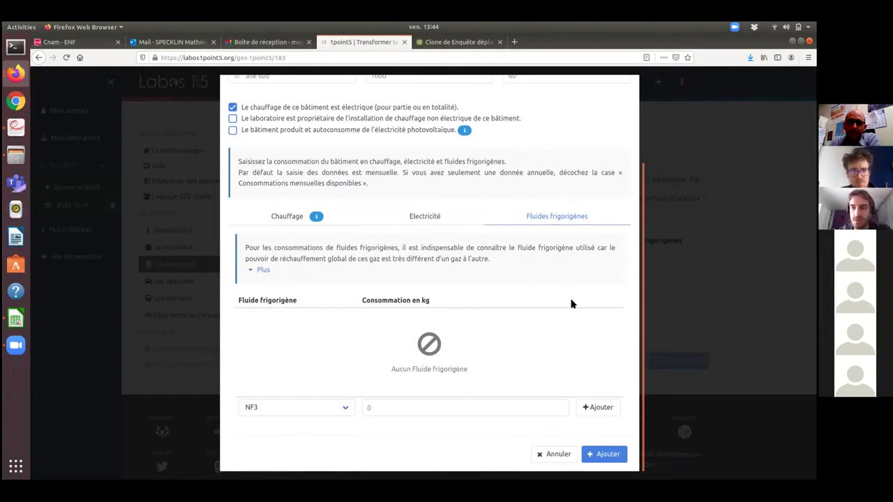
left_click(346, 408)
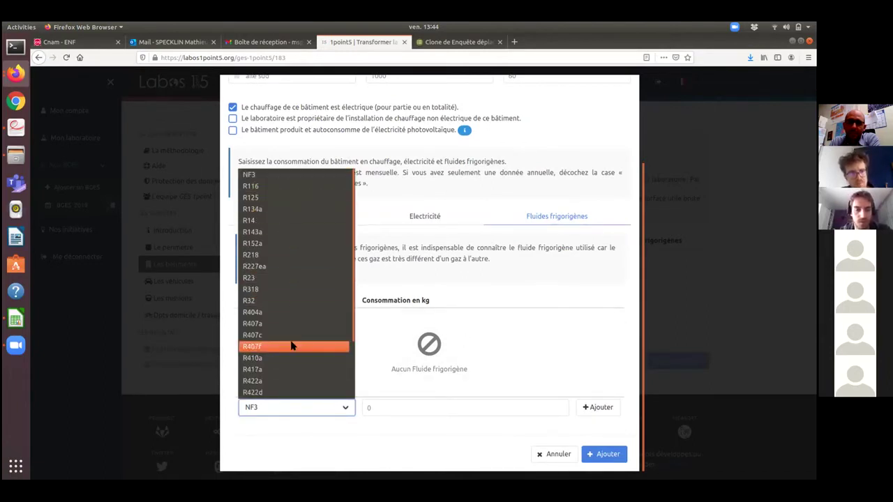
scroll(294, 342, "down", 2)
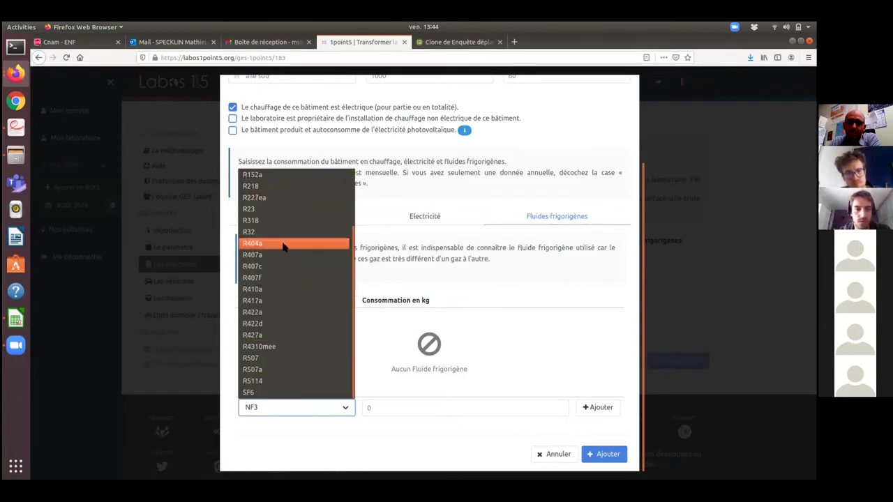
scroll(282, 202, "up", 1)
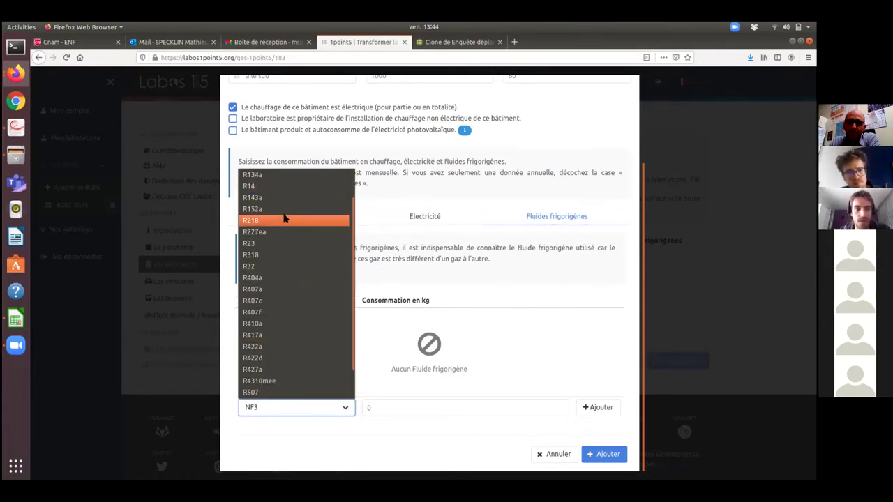
left_click(286, 218)
left_click(407, 411)
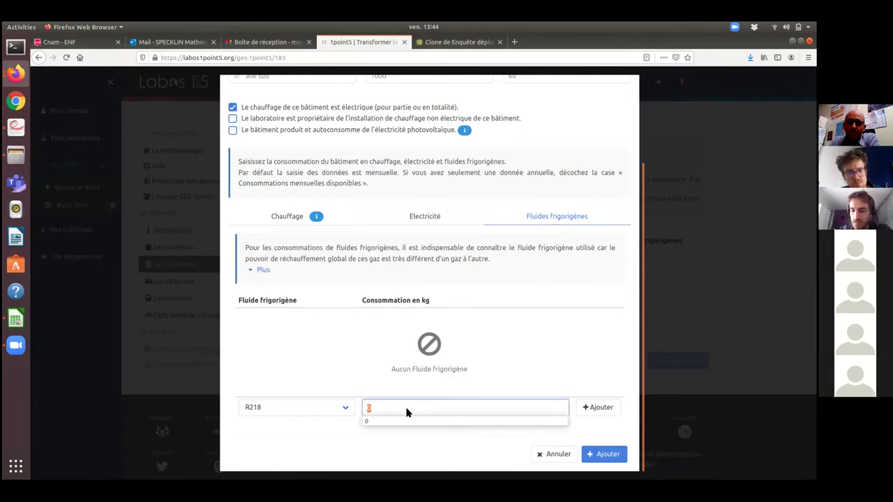
type("2")
left_click(495, 365)
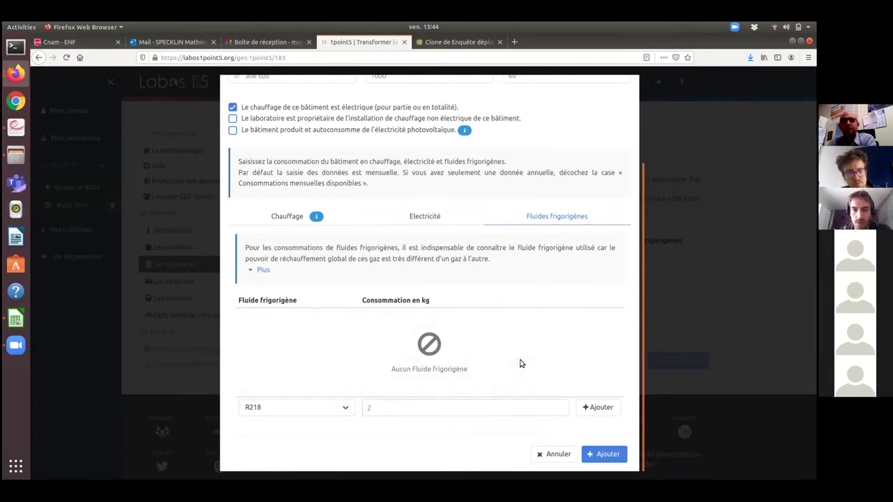
left_click(606, 455)
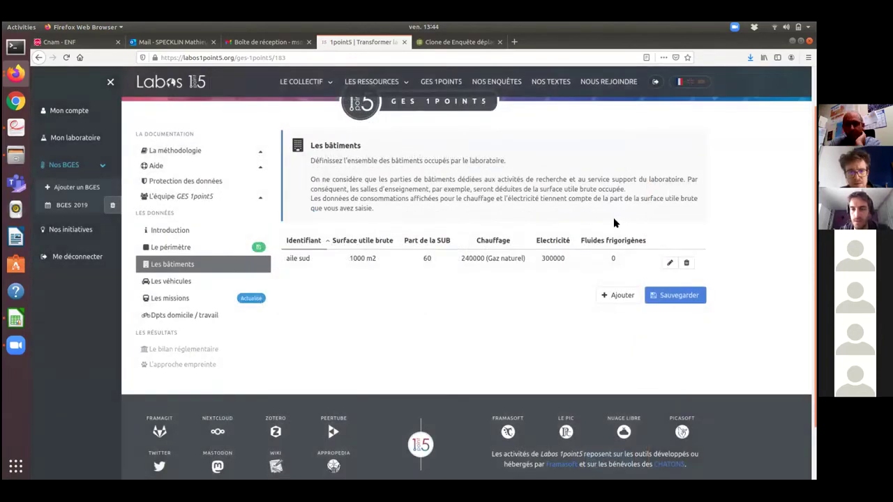
- Reopen the aile sud building, add the prepared R218 entry of 2 kg to its refrigerant list, and apply the modification
left_click(671, 267)
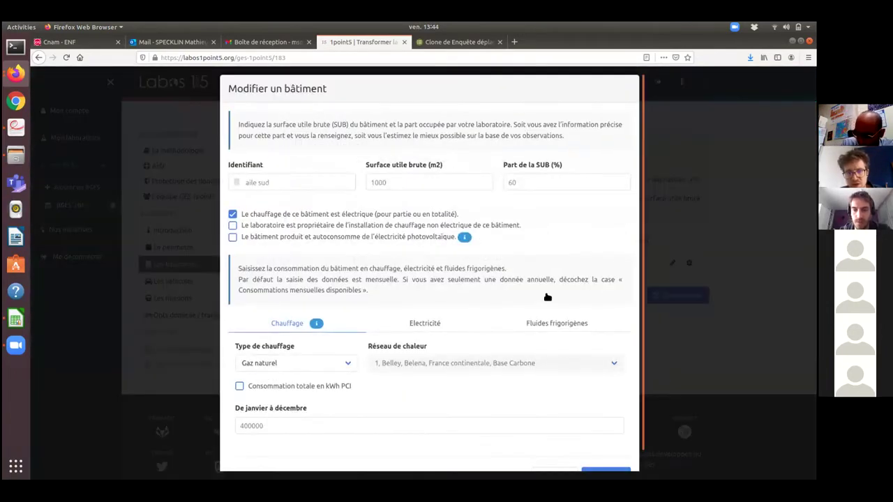
scroll(546, 295, "down", 1)
left_click(557, 299)
scroll(570, 425, "down", 2)
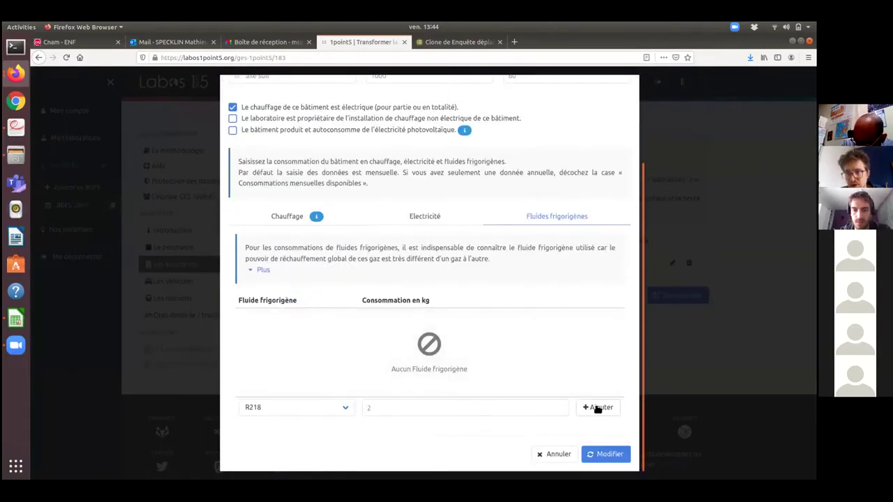
left_click(601, 410)
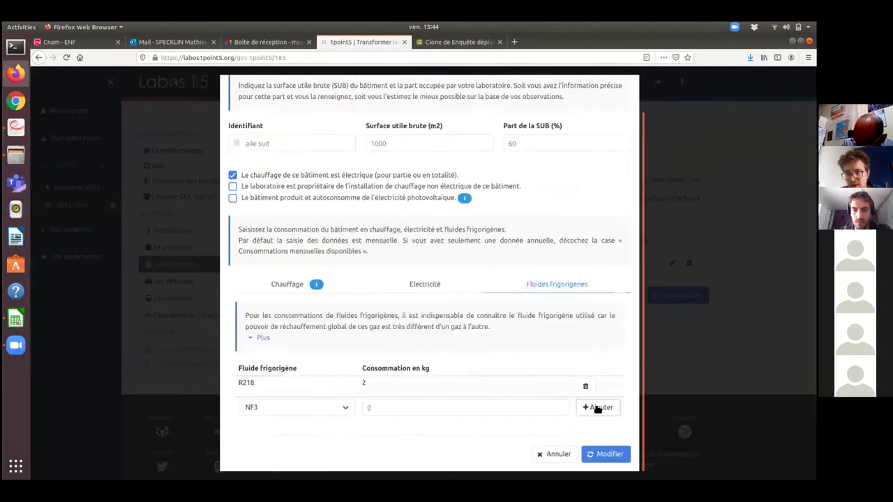
left_click(618, 454)
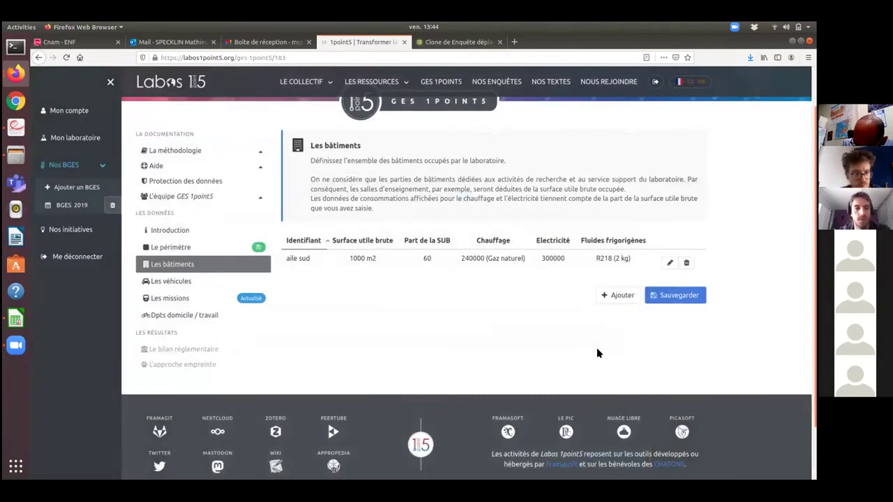
- Start adding a vehicle in the vehicles section and enter vehicule as its identifier
scroll(588, 355, "up", 1)
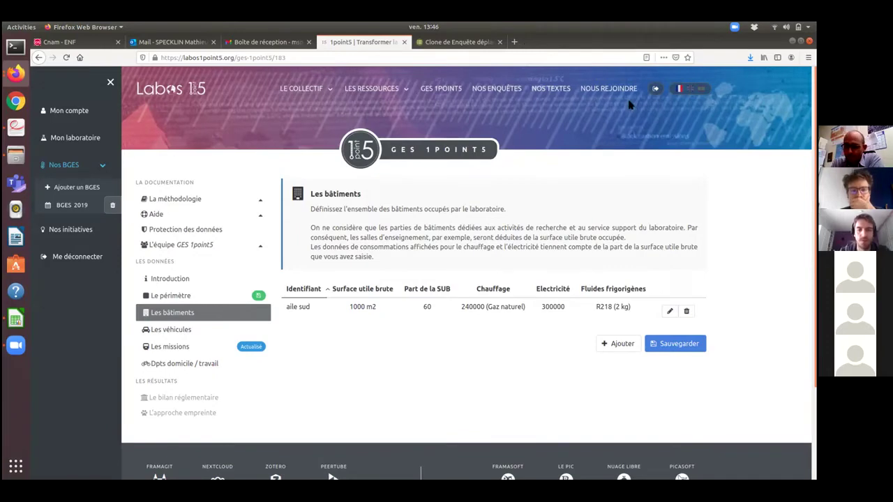
left_click(167, 330)
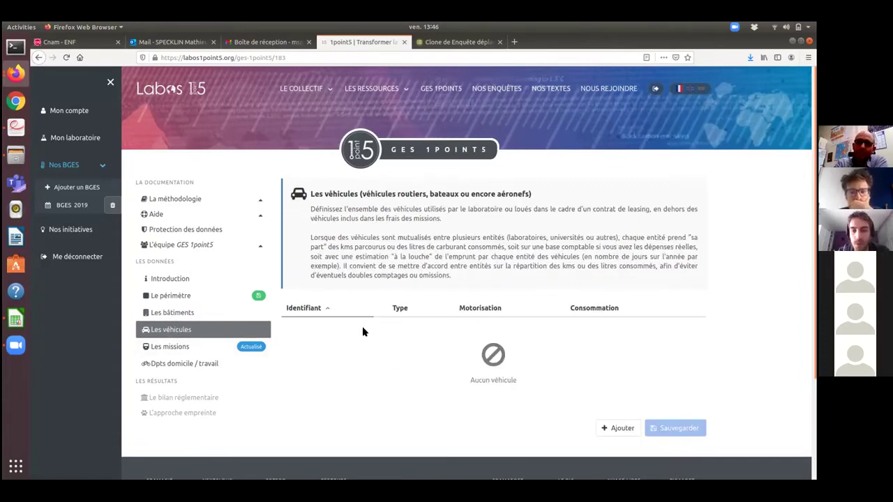
scroll(488, 333, "down", 1)
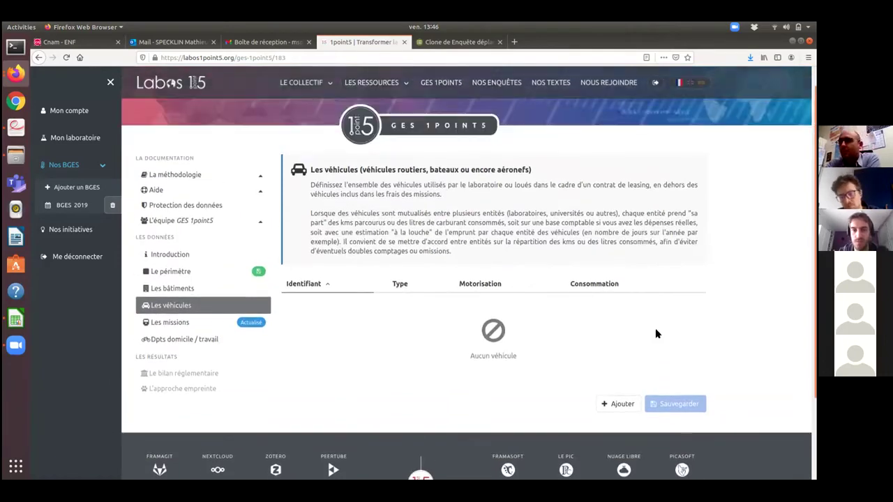
left_click(619, 405)
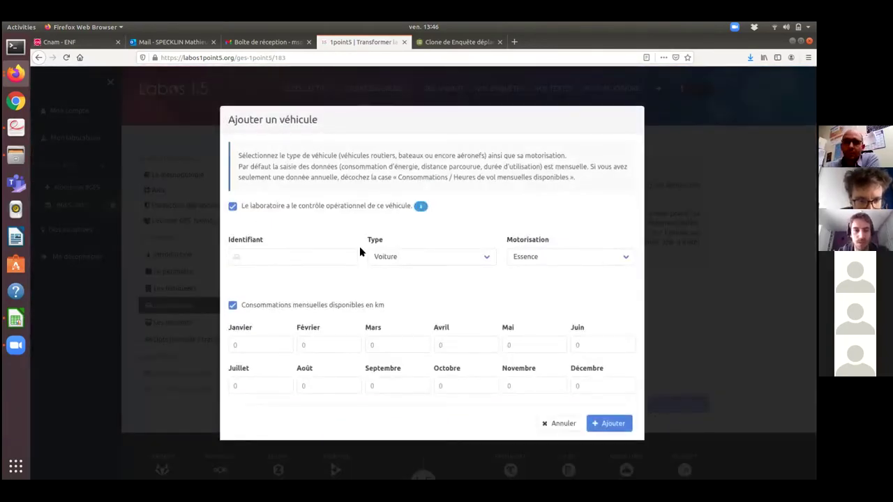
left_click(339, 259)
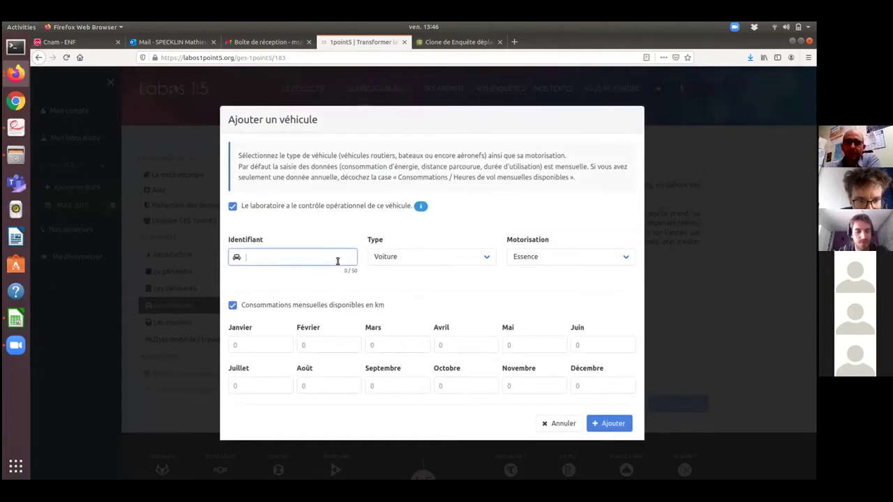
type("vehicu")
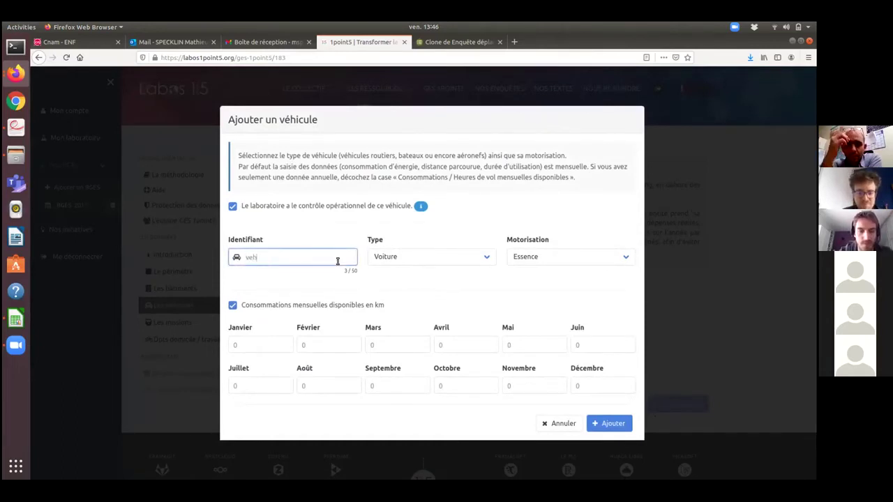
key("BackSpace")
key("BackSpace")
key("BackSpace")
type("icule")
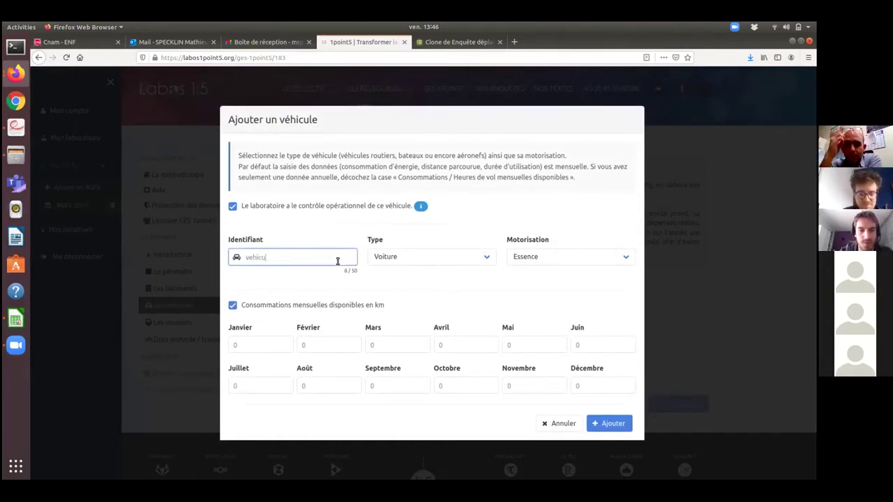
- Set the vehicle type to Trottinette, switch to total consumption with 100 km for January to December, and add and save the vehicle
left_click(410, 257)
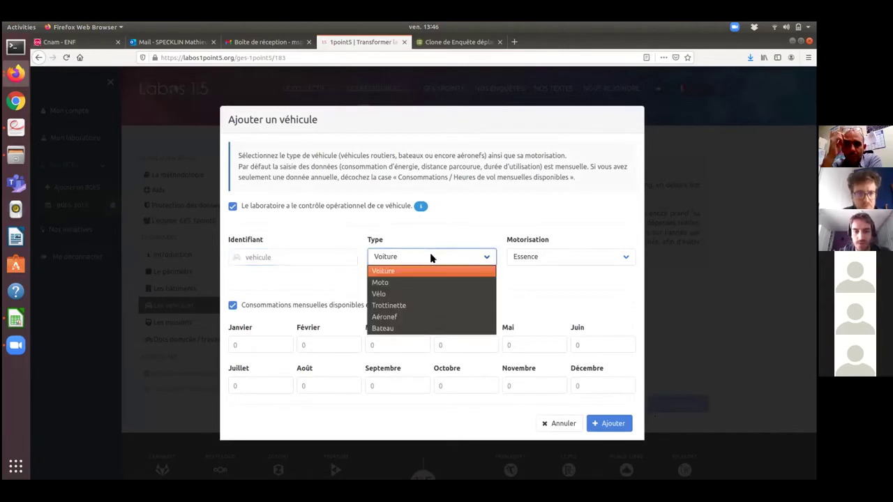
left_click(427, 307)
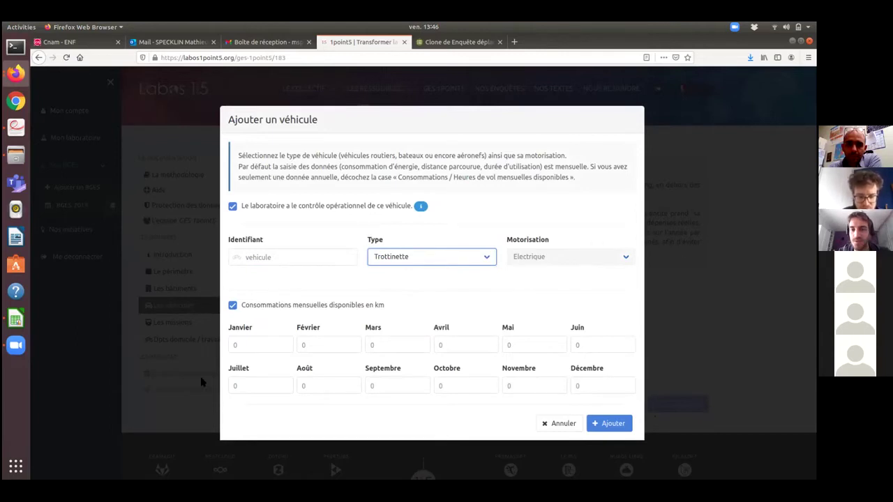
key("Tab")
key("space")
key("Tab")
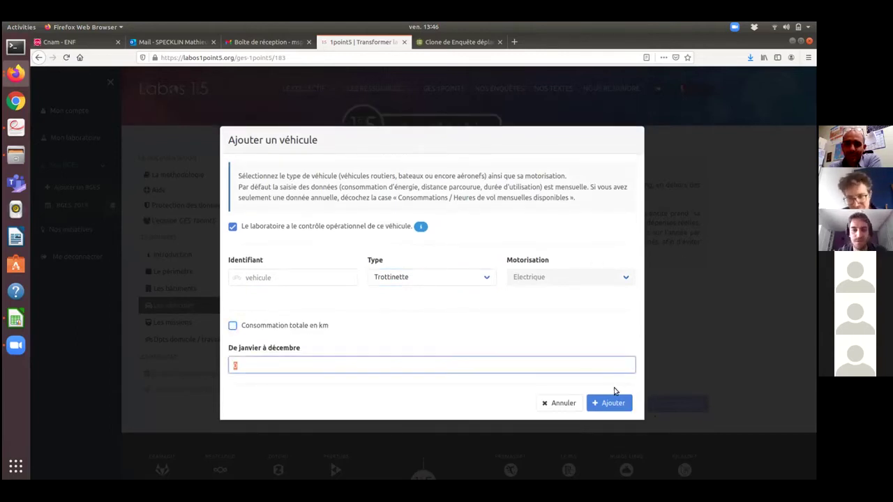
type("100")
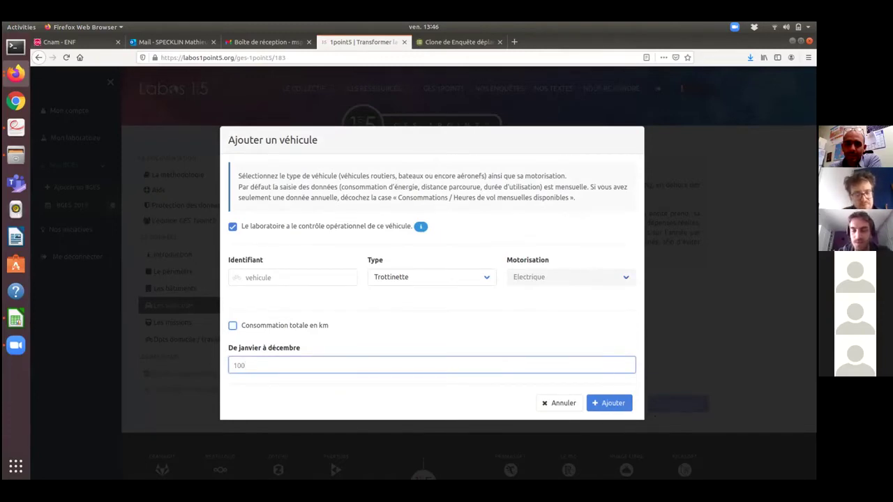
key("Return")
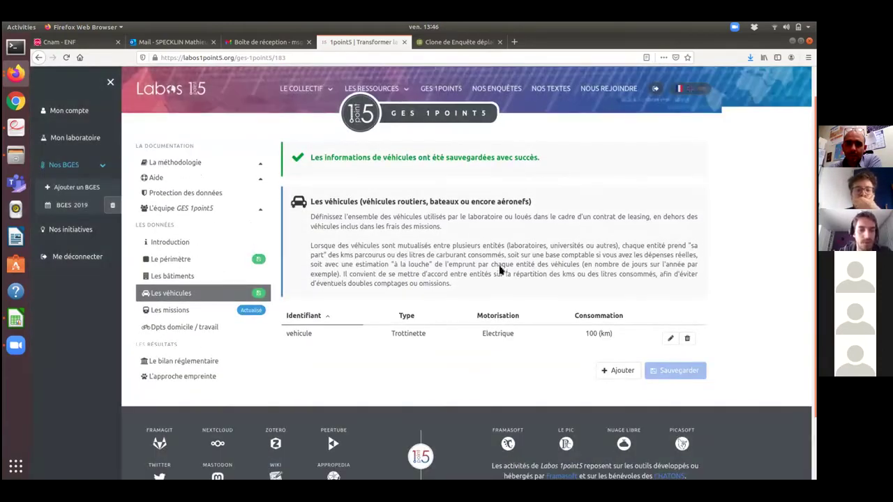
- Open the missions section and review its instructions on the mission files to upload
scroll(500, 270, "down", 2)
left_click(170, 249)
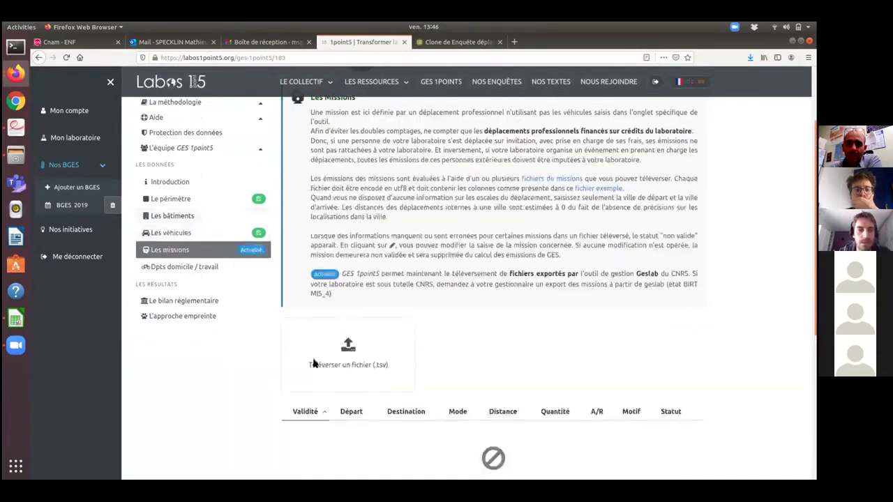
scroll(241, 325, "up", 2)
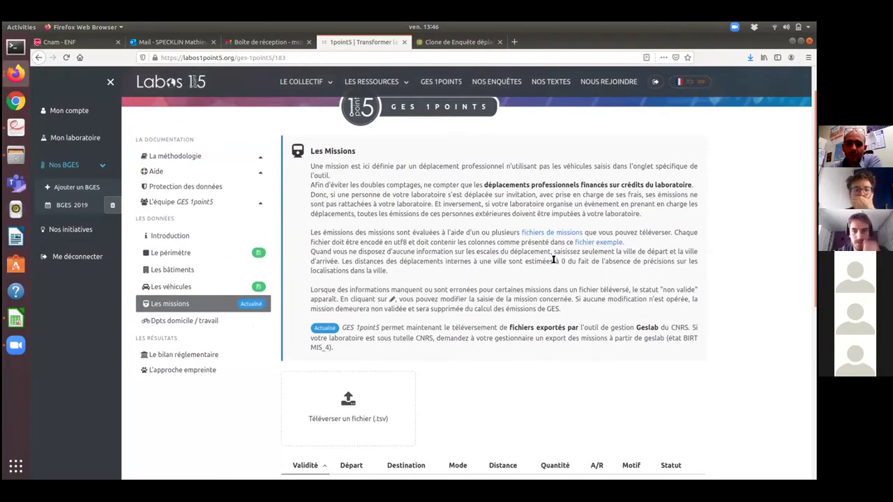
scroll(417, 288, "up", 1)
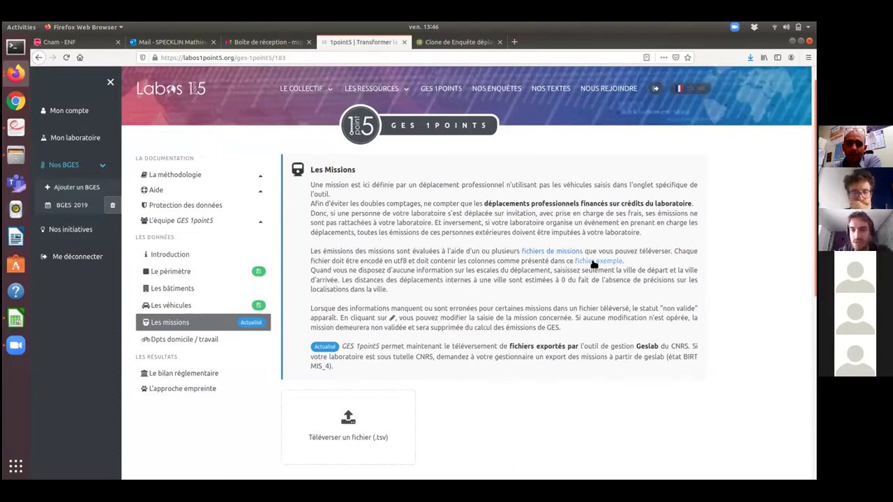
- Switch to LibreOffice Calc and examine the templateMissions sheet's columns from mission number through to agent status
left_click(17, 319)
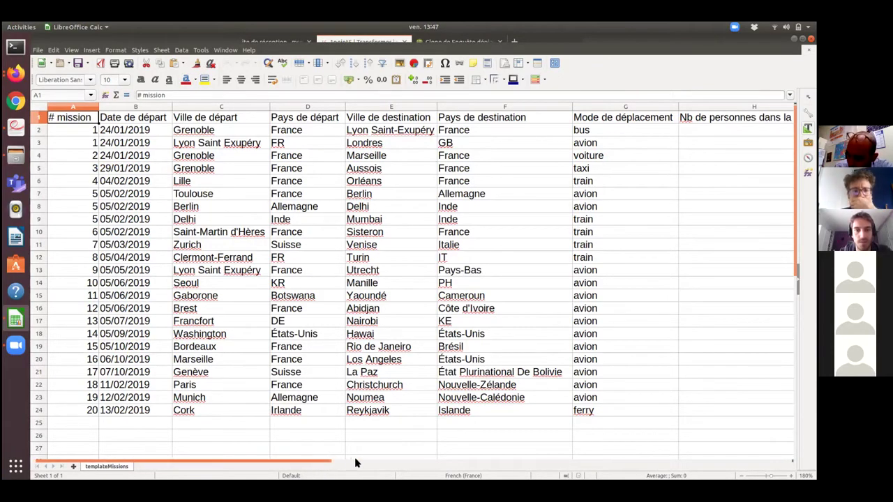
left_click(432, 461)
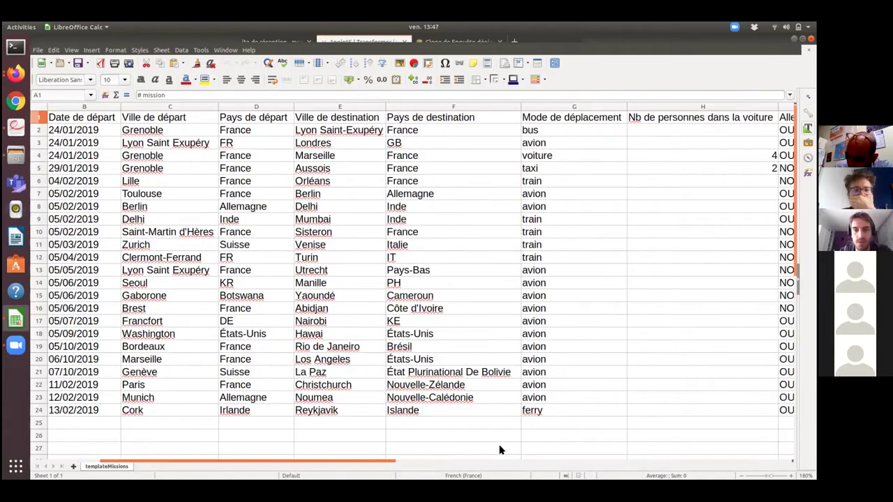
scroll(499, 447, "right", 1)
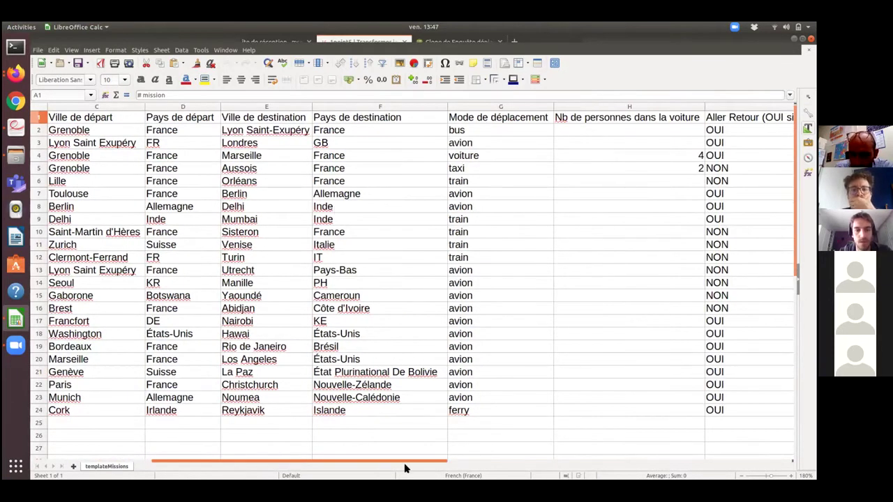
scroll(406, 462, "right", 2)
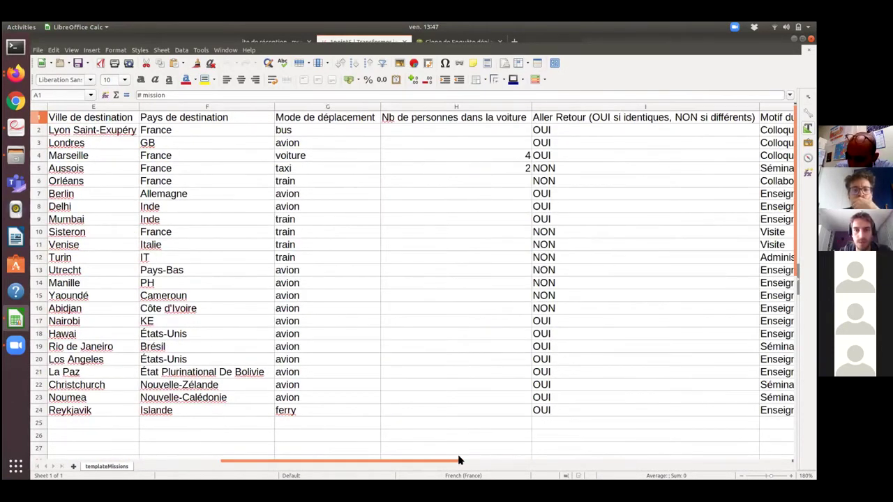
scroll(527, 451, "right", 1)
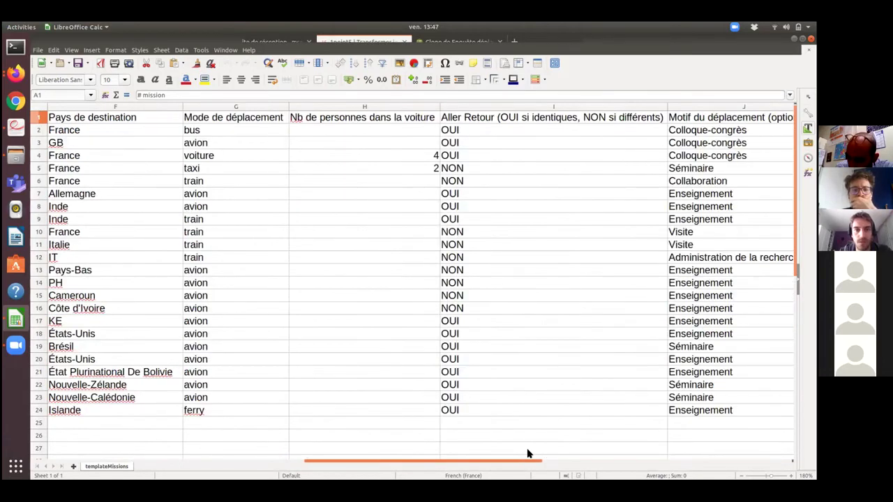
scroll(534, 450, "right", 1)
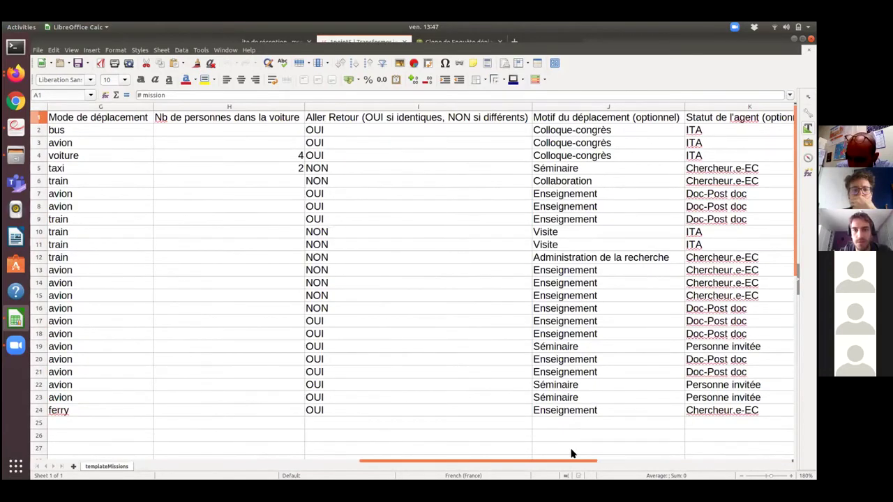
scroll(571, 454, "right", 1)
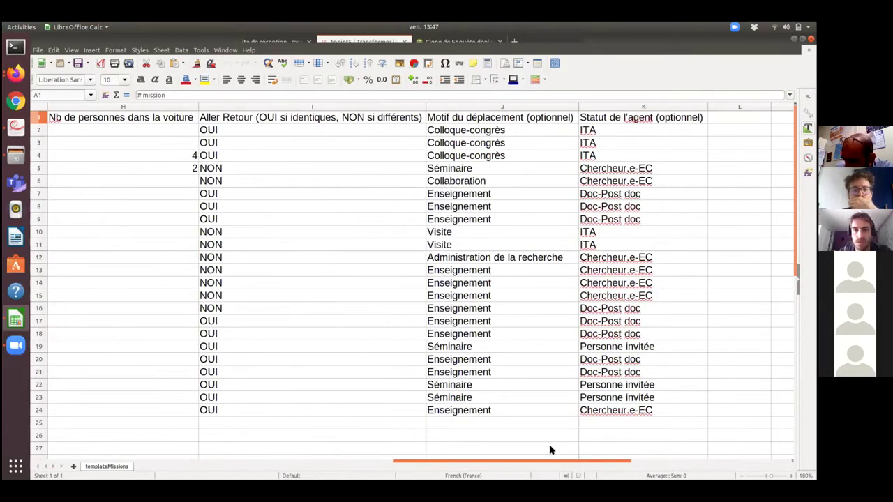
- Go back over the templateMissions columns to the mission number, then switch to Firefox with the GES 1point5 missions section
scroll(419, 447, "left", 1)
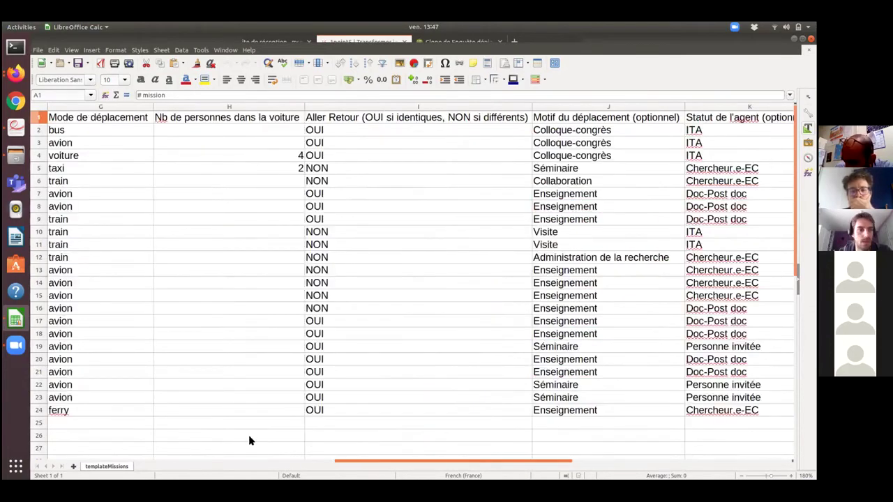
scroll(209, 418, "left", 1)
scroll(31, 341, "left", 5)
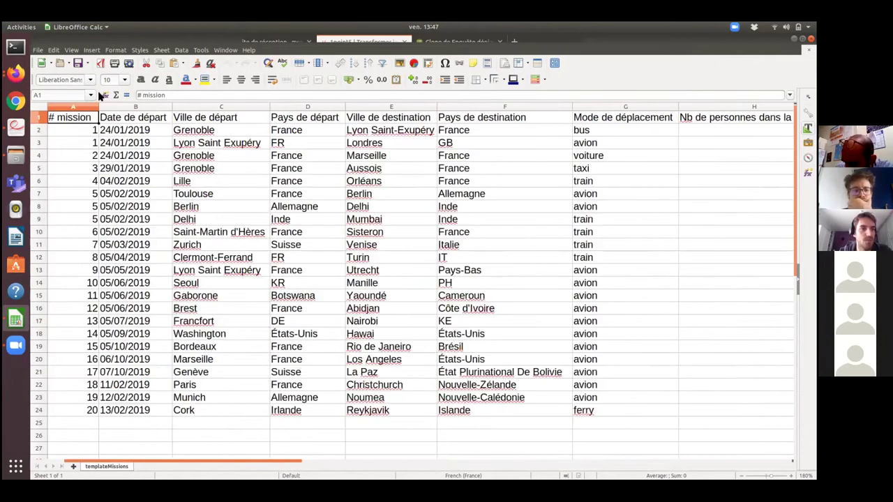
left_click(15, 74)
left_click(93, 70)
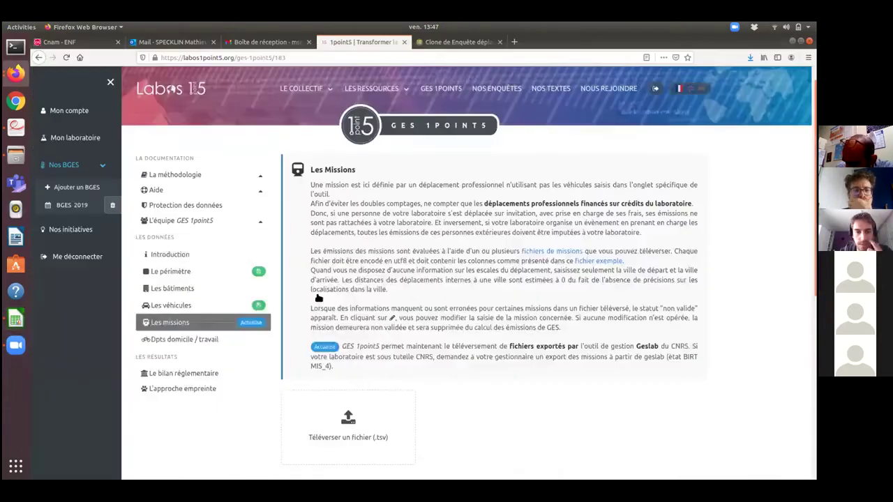
- Upload templateMissions.tsv from the Downloads folder as the missions file
scroll(373, 326, "down", 2)
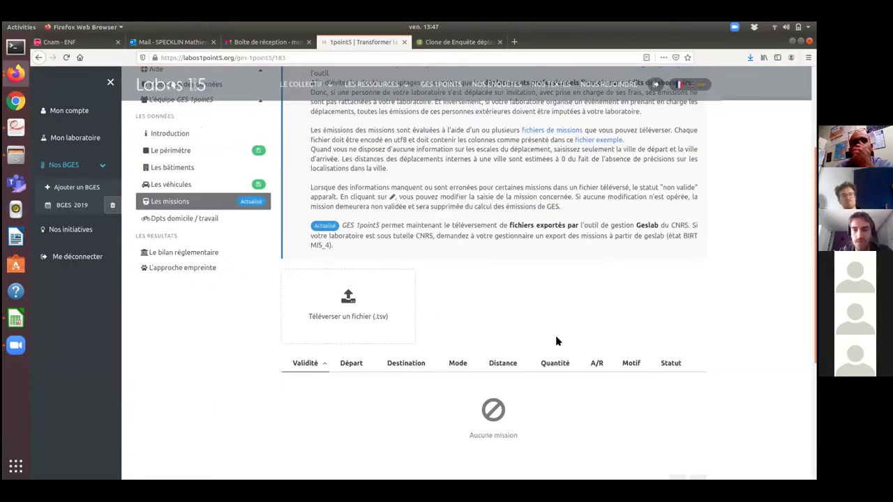
scroll(407, 324, "down", 3)
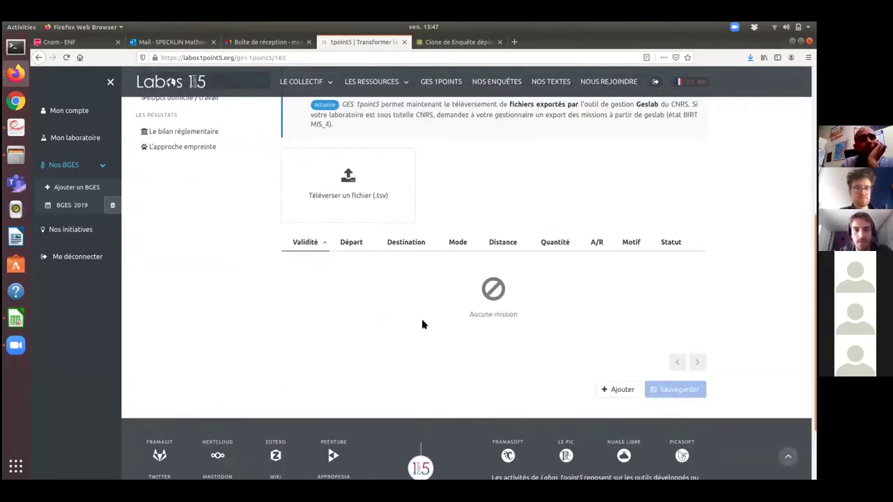
scroll(413, 273, "up", 3)
scroll(444, 262, "up", 2)
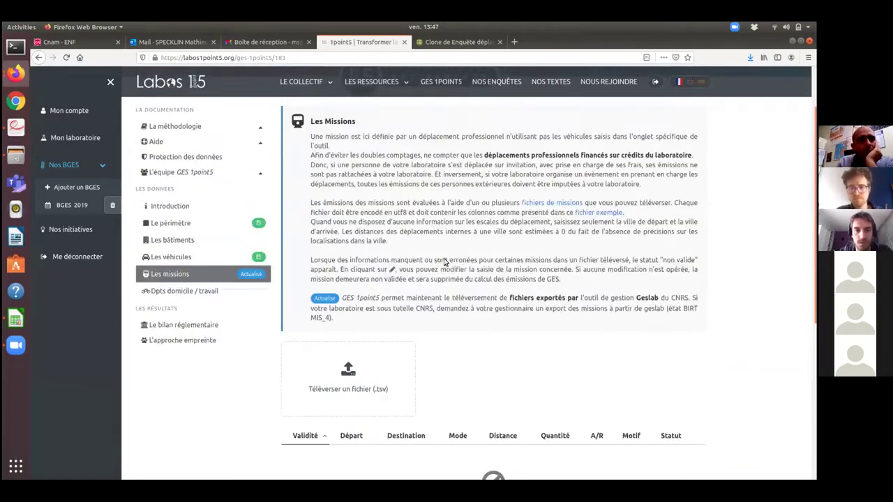
scroll(371, 216, "down", 4)
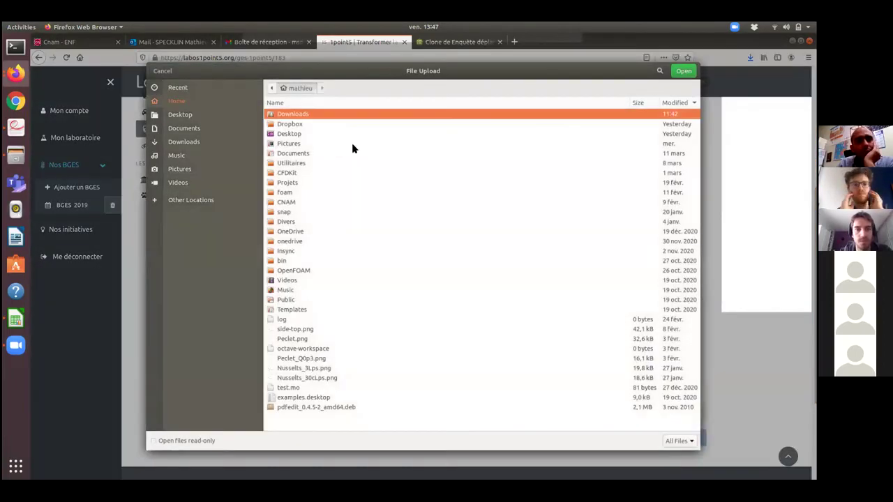
key("Return")
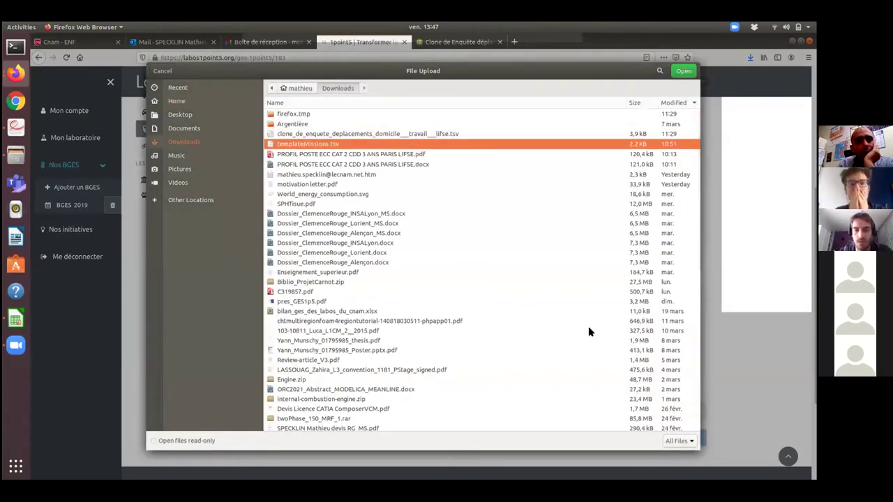
key("Escape")
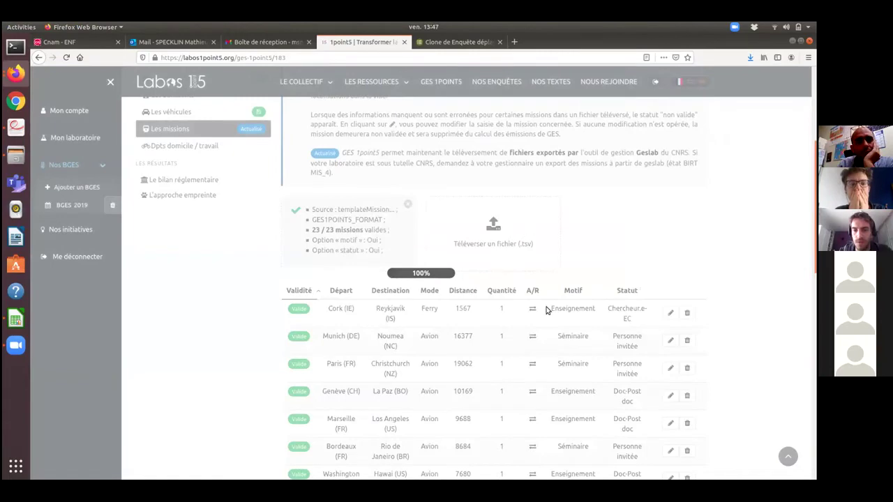
- Review the imported missions table, checking each trip's validity, departure, destination, transport mode, distance, return trip, purpose and agent status
scroll(418, 279, "down", 1)
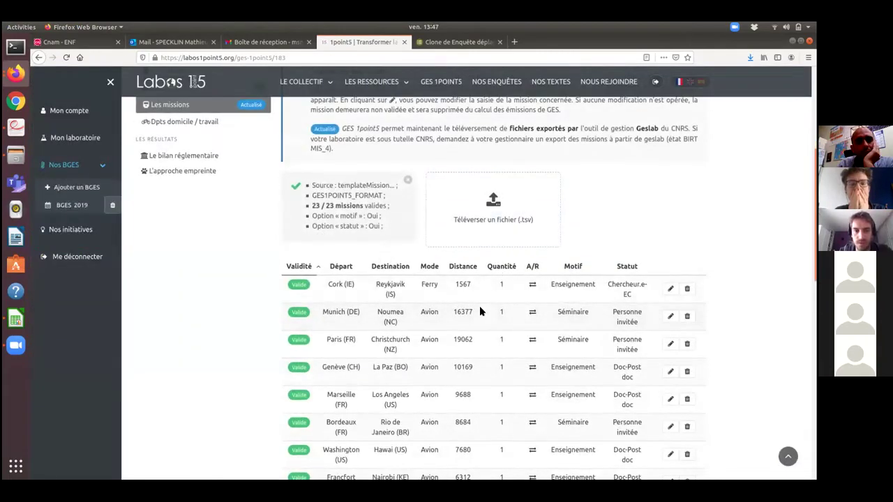
scroll(509, 357, "down", 1)
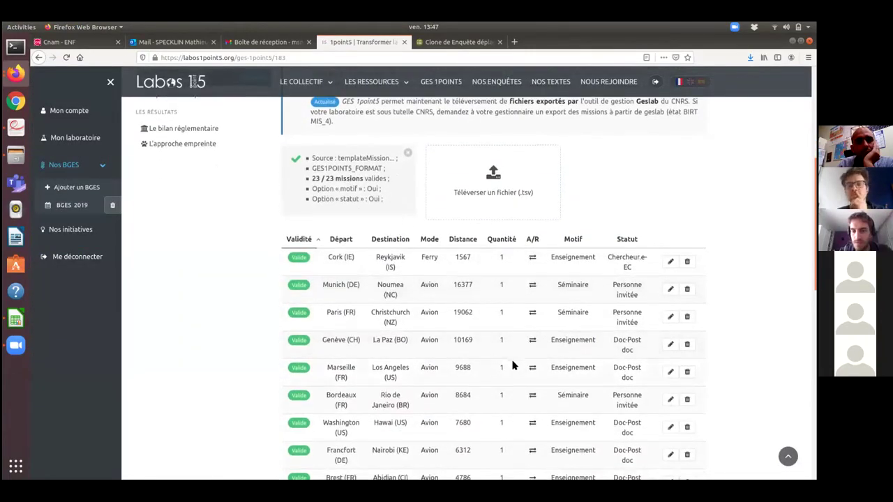
scroll(444, 363, "down", 8)
scroll(443, 360, "down", 8)
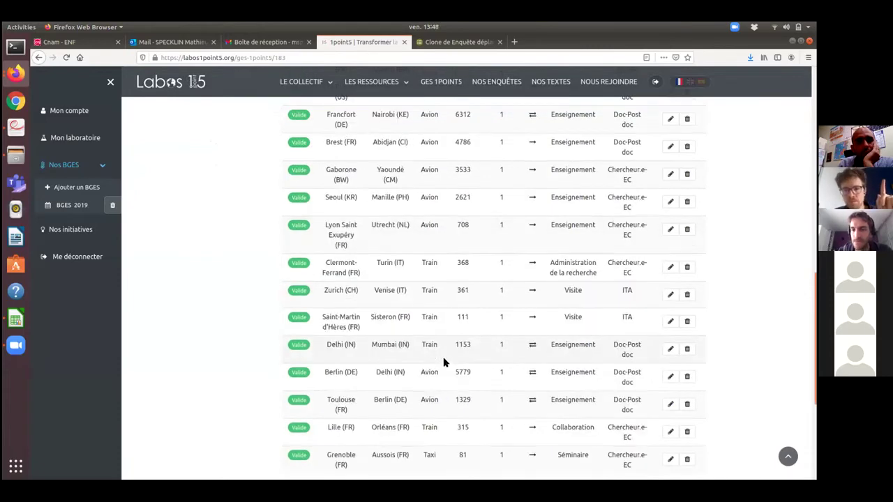
scroll(447, 372, "up", 11)
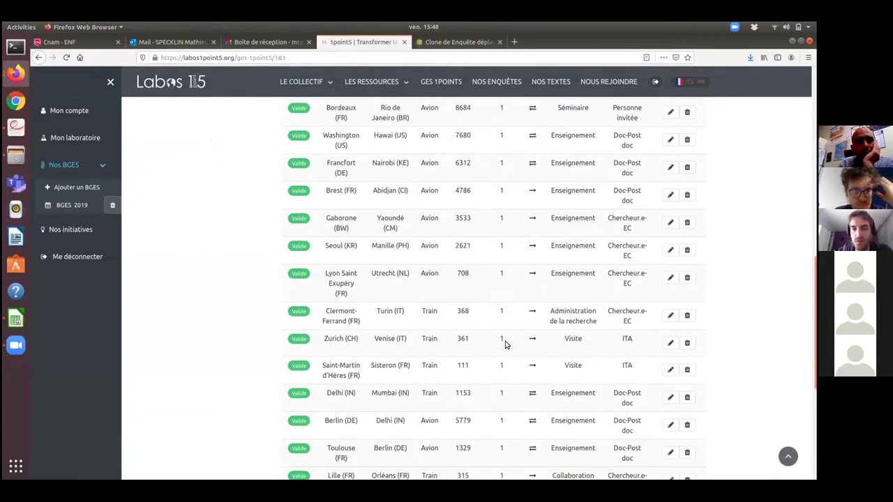
scroll(472, 384, "up", 5)
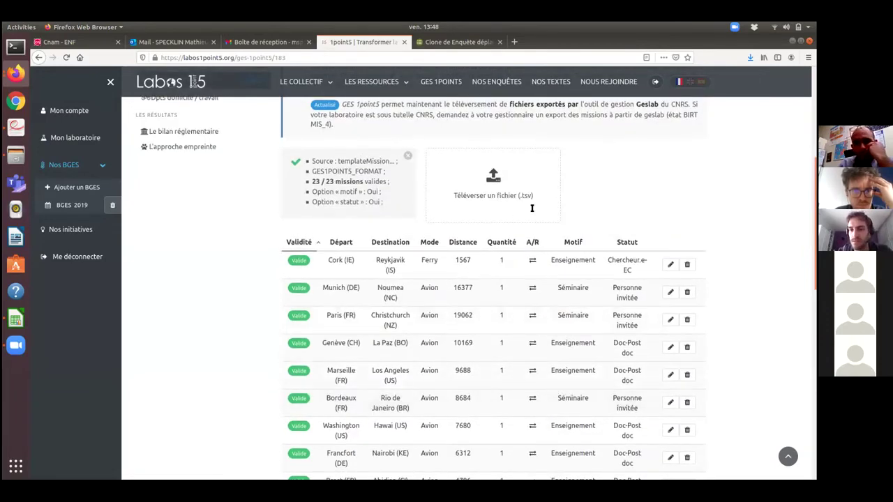
scroll(545, 258, "up", 3)
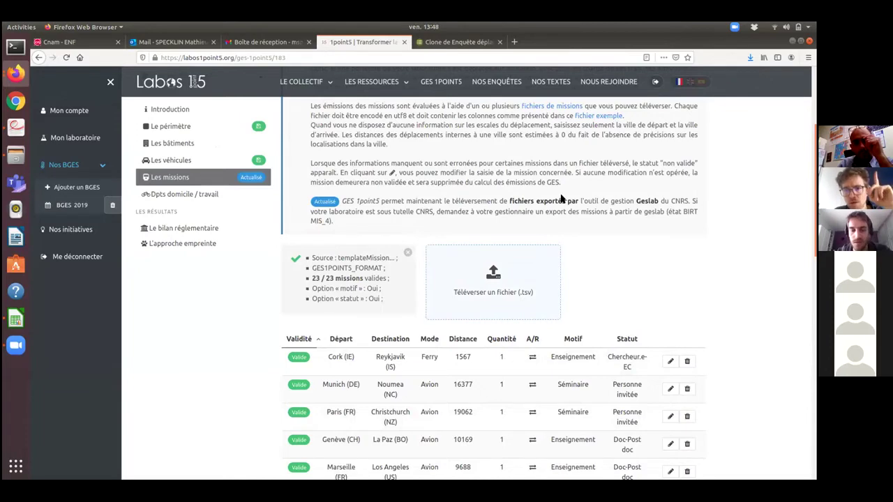
scroll(561, 197, "down", 2)
scroll(494, 279, "down", 2)
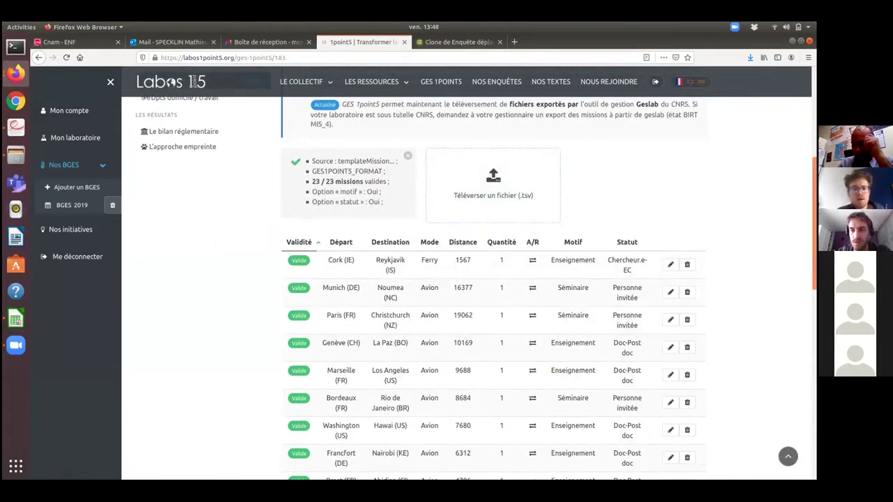
scroll(493, 279, "down", 10)
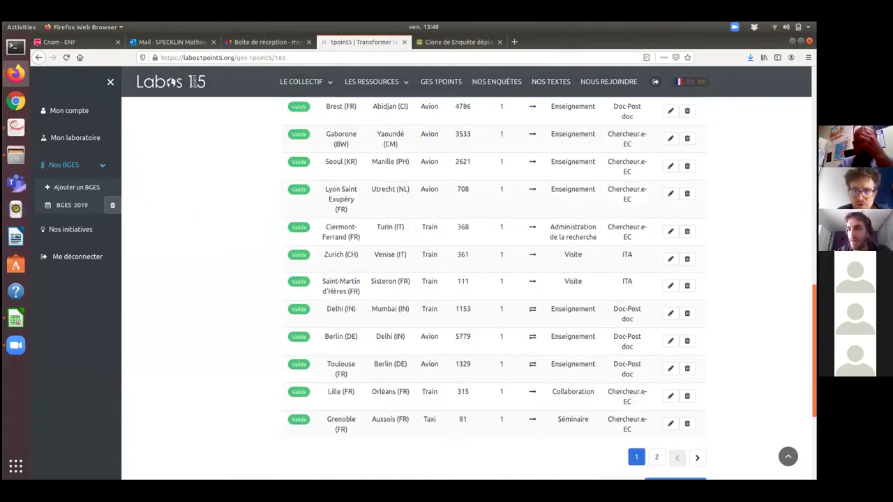
scroll(493, 280, "down", 2)
scroll(493, 279, "up", 3)
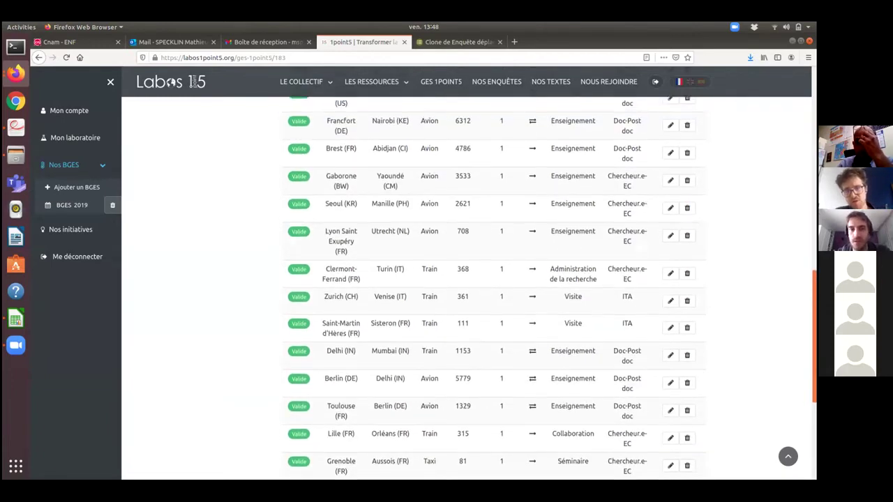
scroll(493, 279, "up", 4)
scroll(493, 279, "up", 3)
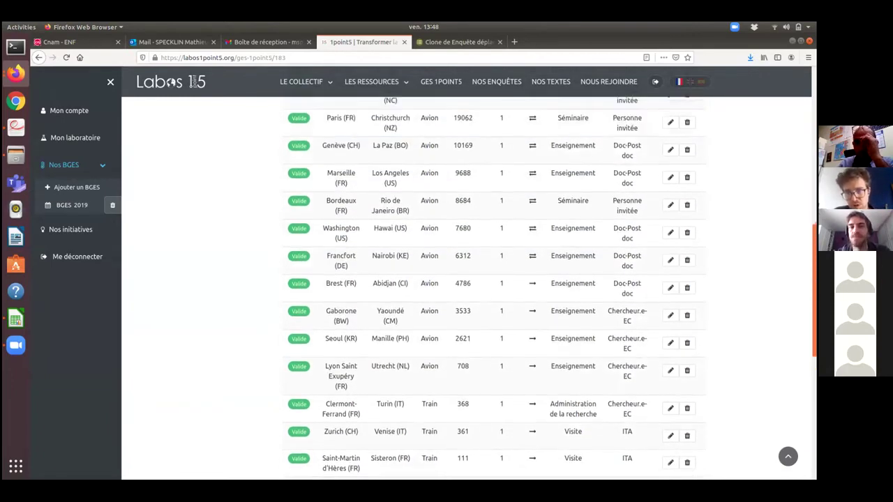
scroll(493, 279, "up", 5)
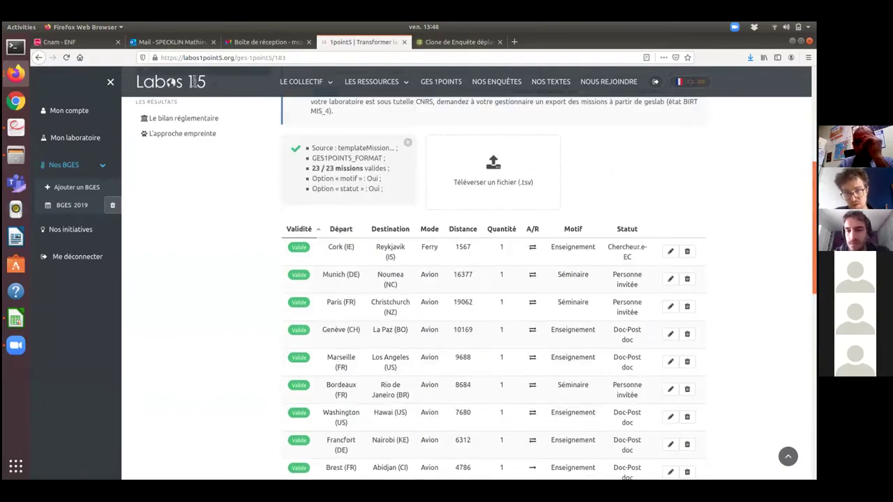
scroll(493, 279, "up", 8)
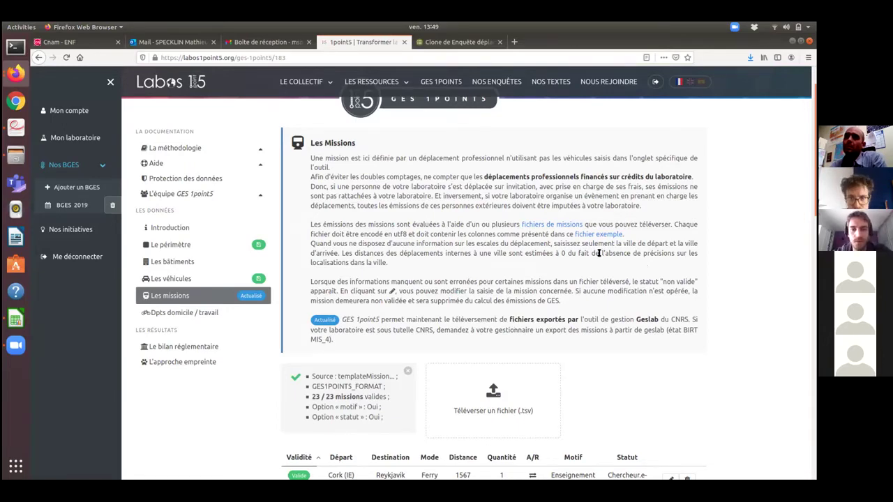
- Compare the uploaded file's import summary with the mission instructions on accepted files, stopovers and invalid entries
scroll(672, 303, "down", 2)
scroll(671, 304, "down", 3)
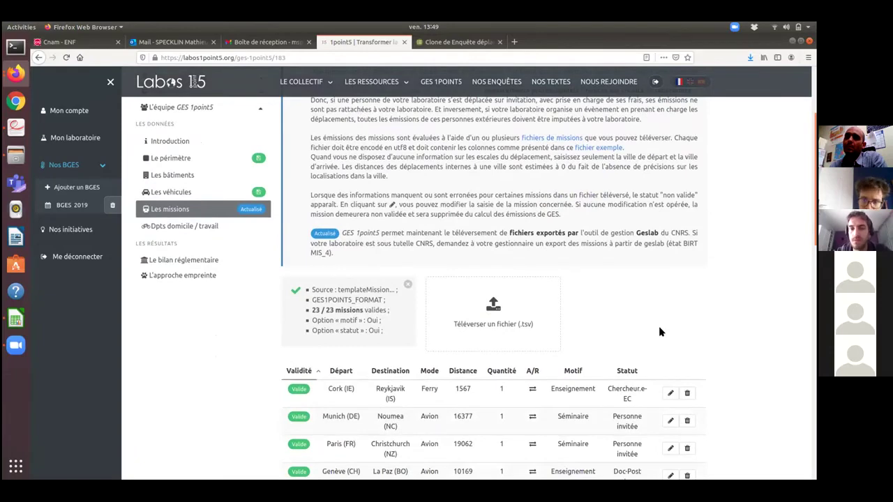
scroll(661, 332, "down", 3)
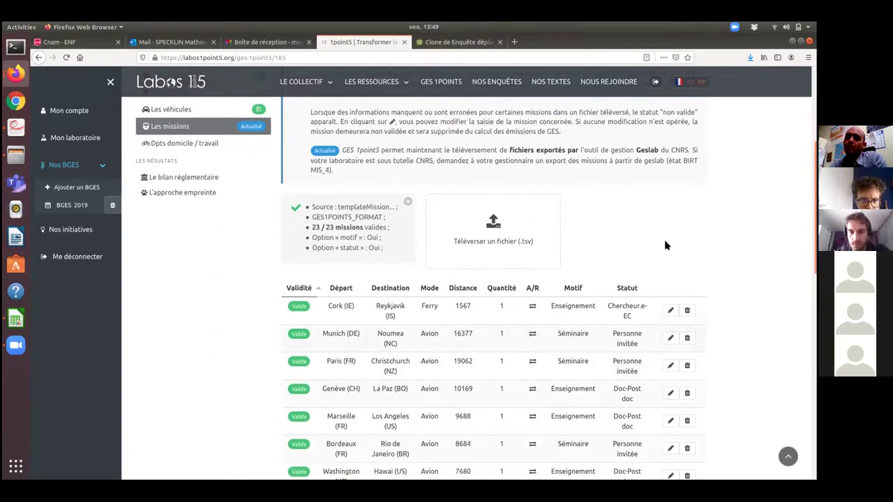
scroll(669, 237, "down", 2)
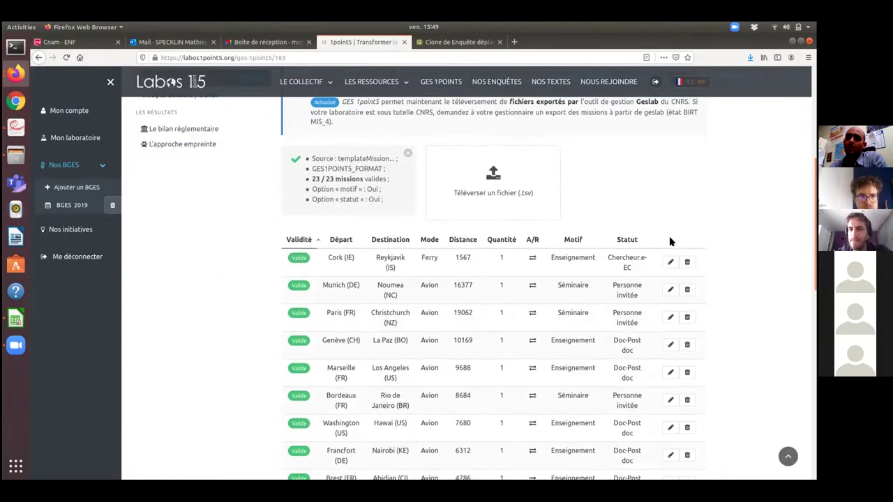
scroll(669, 240, "up", 3)
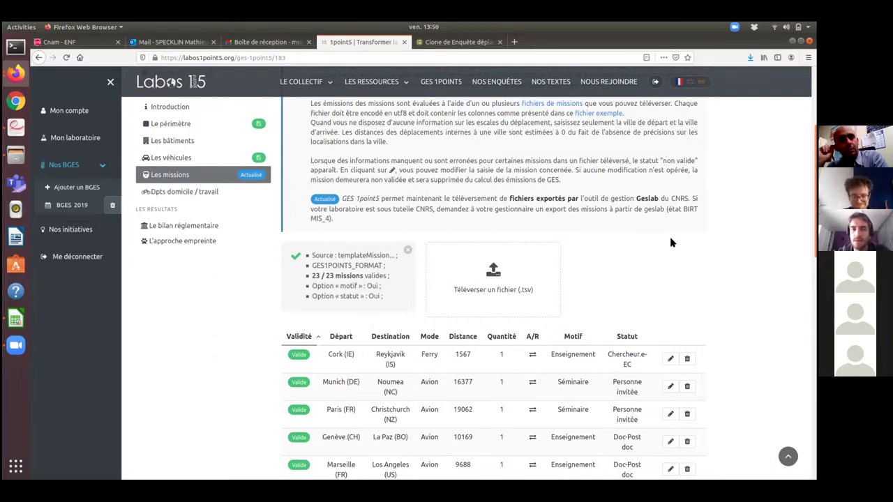
scroll(673, 252, "up", 1)
scroll(679, 269, "up", 1)
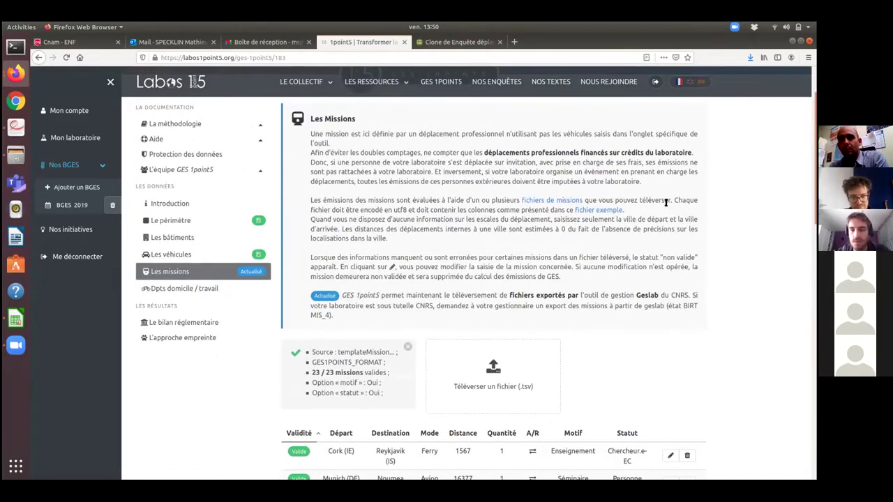
scroll(667, 205, "up", 1)
scroll(670, 210, "up", 1)
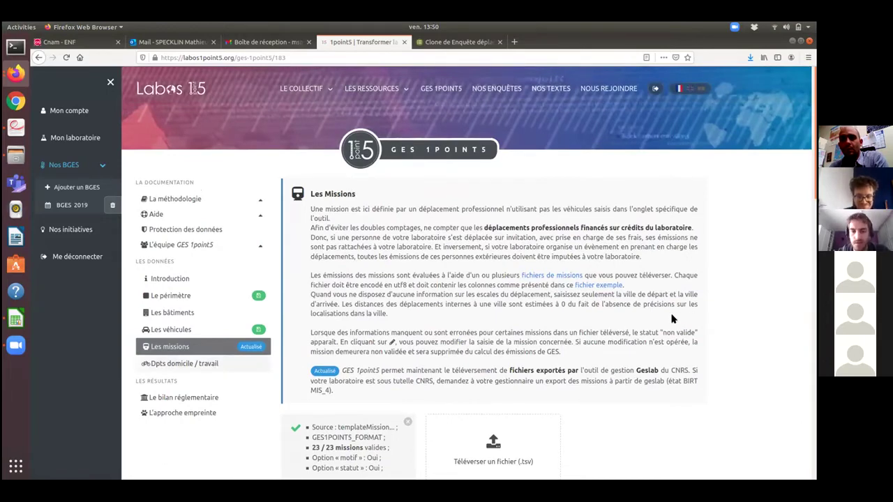
scroll(597, 297, "down", 1)
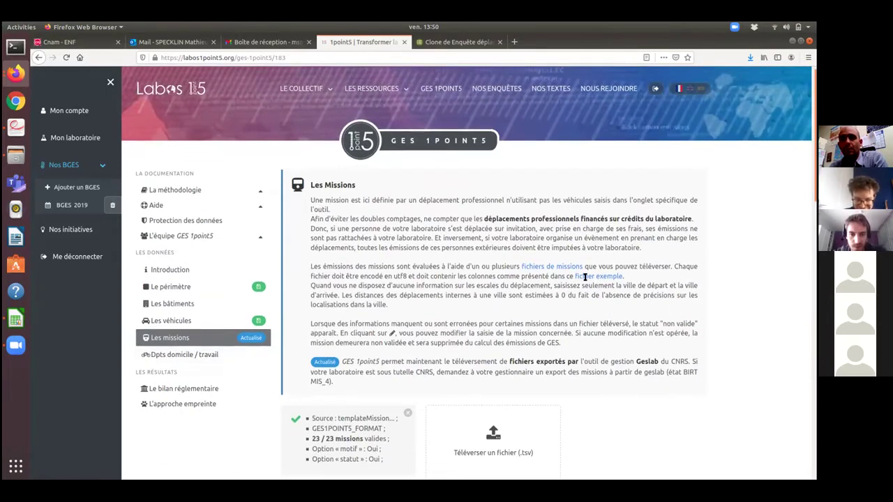
- Highlight the words "déplacements professionnels financés sur crédits du laboratoire" in the mission instructions, then clear the selection
scroll(530, 248, "down", 5)
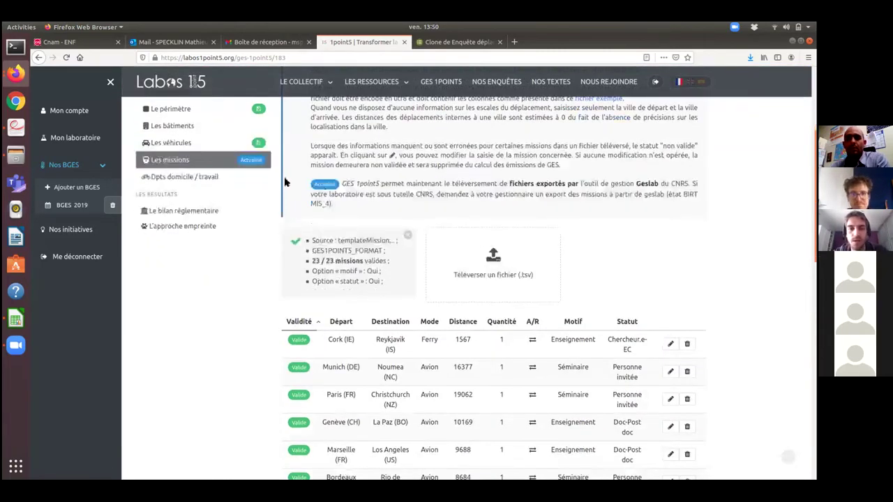
scroll(649, 136, "up", 2)
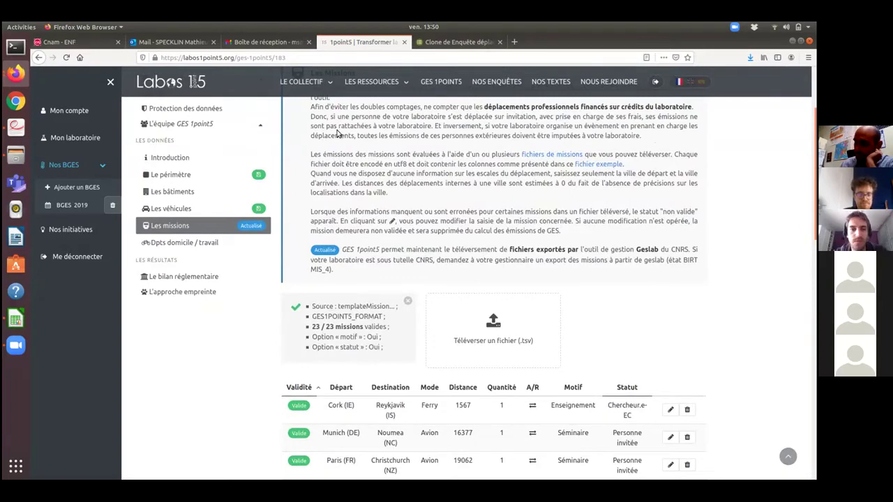
scroll(550, 136, "down", 2)
scroll(446, 245, "up", 4)
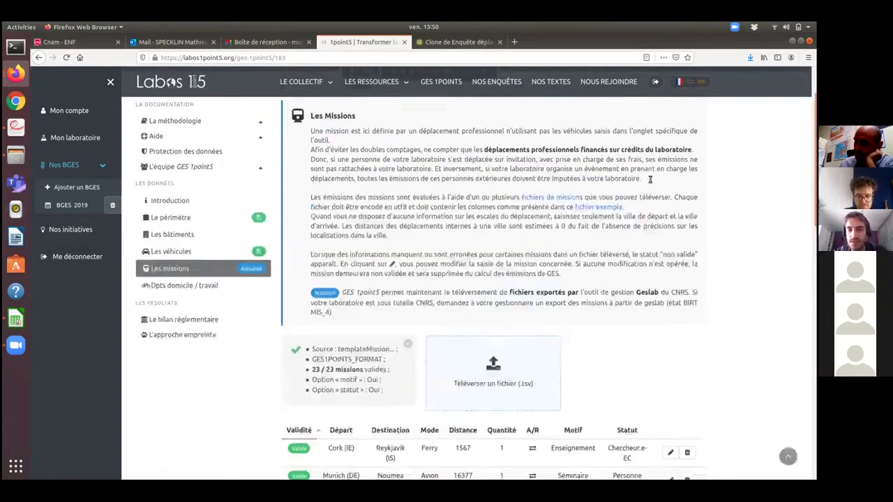
left_click_drag(529, 180, 694, 184)
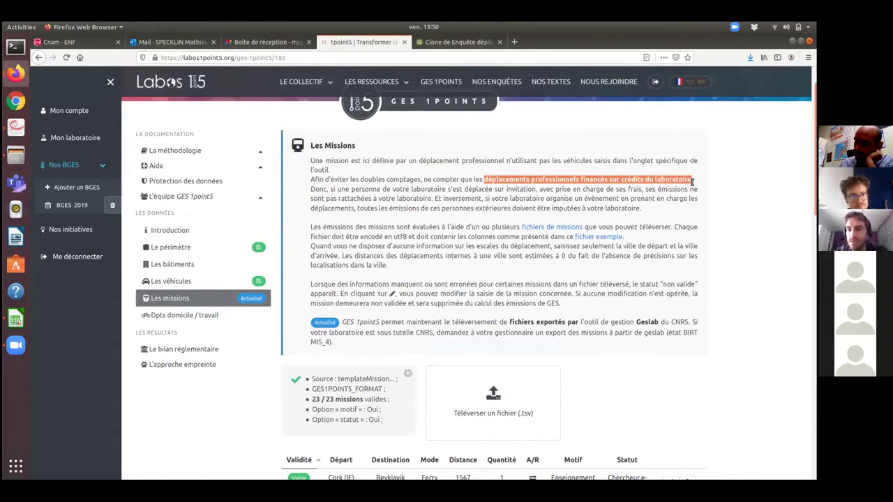
left_click(637, 194)
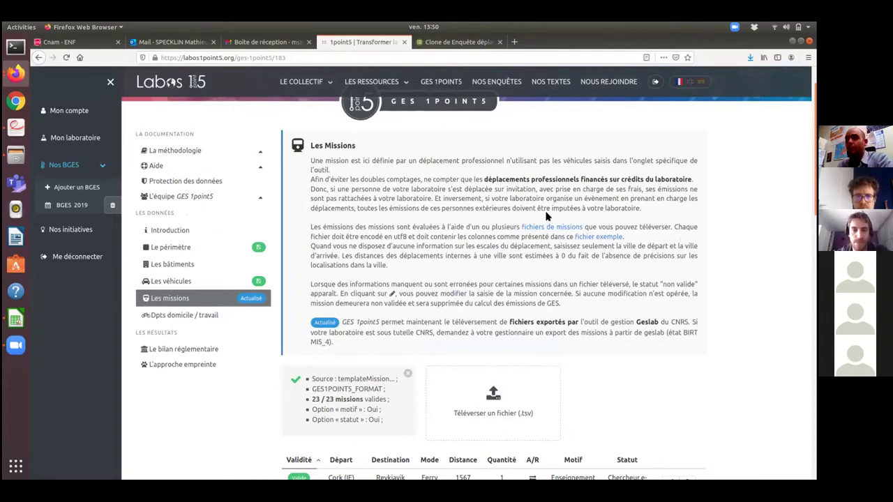
- Save the imported missions and open the Dpts domicile / travail section of the 2019 assessment
scroll(561, 210, "down", 1)
scroll(560, 209, "down", 2)
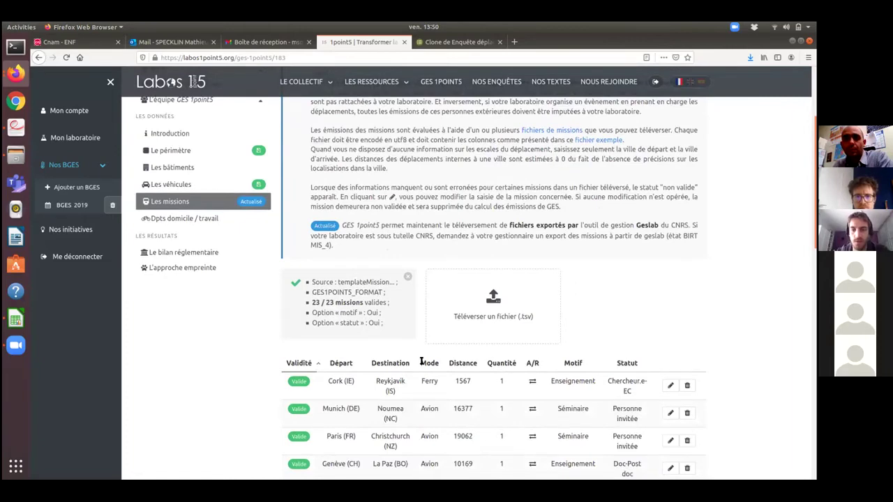
scroll(672, 332, "down", 1)
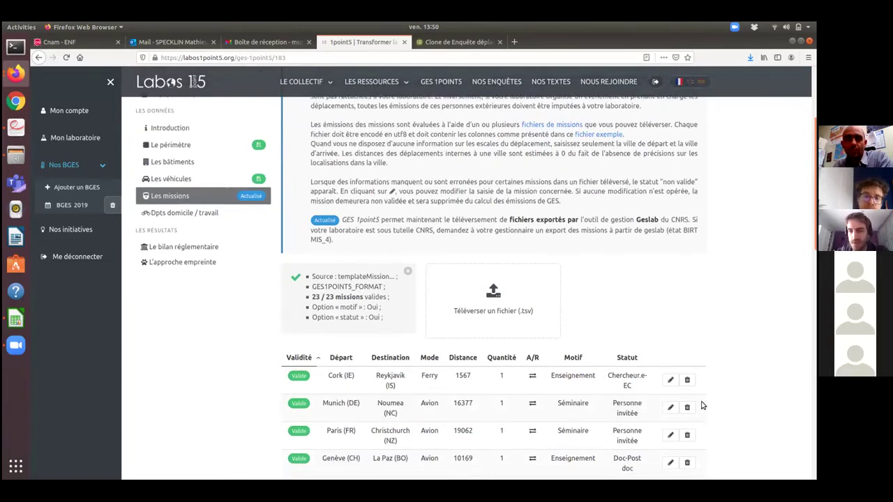
scroll(672, 333, "down", 3)
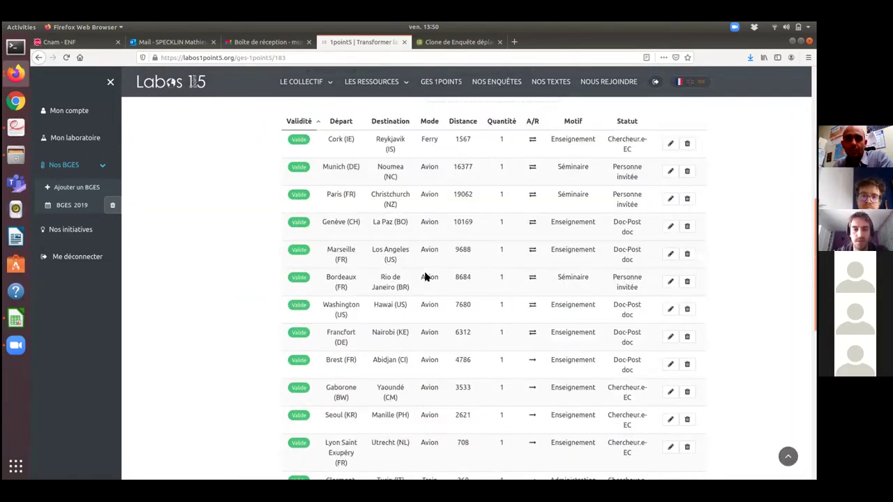
scroll(196, 242, "down", 4)
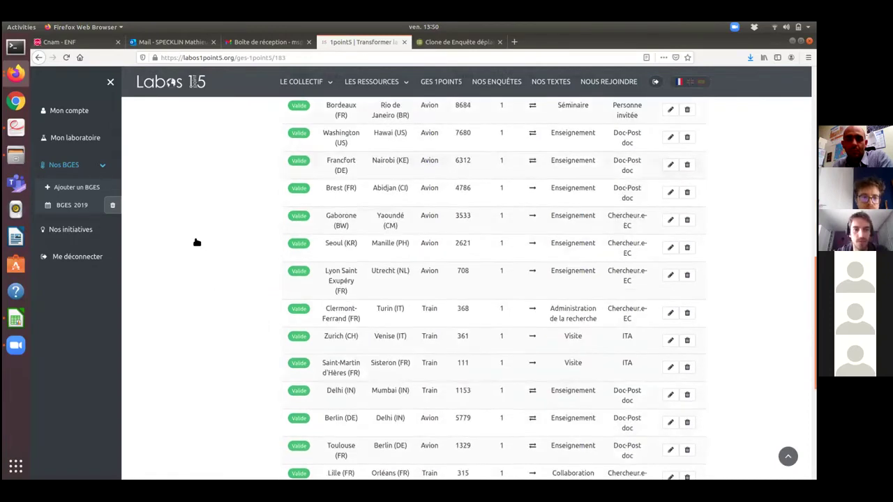
scroll(466, 269, "down", 3)
scroll(518, 326, "down", 2)
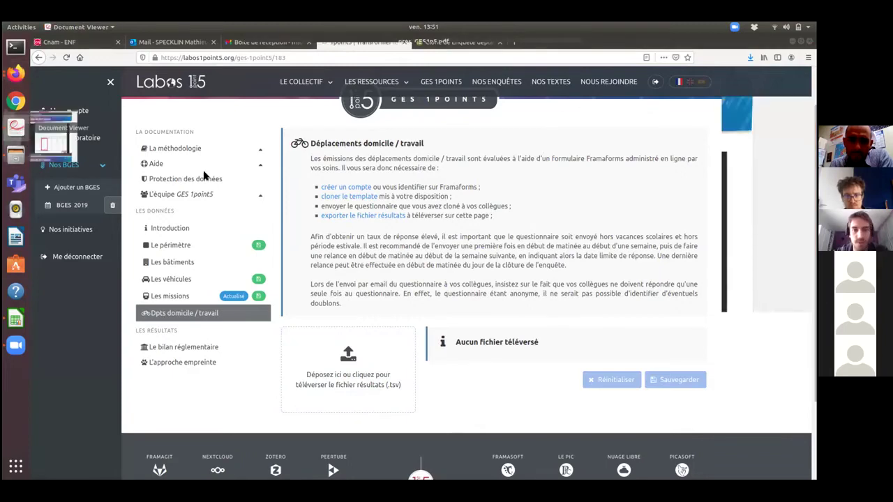
- Switch to the pres_GES1p5.pdf presentation and look through the slides from missions to the regulatory report, slides 34 to 38
left_click(17, 127)
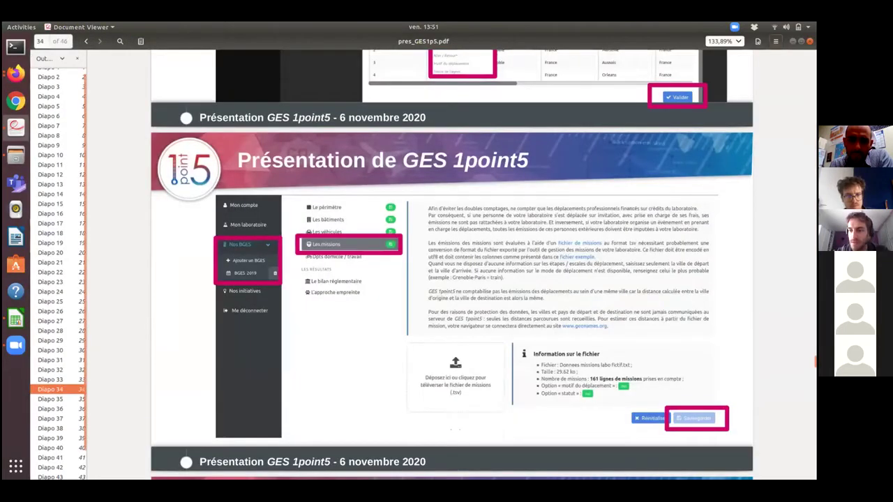
key("Page_Down")
key("Page_Down")
key("Page_Down")
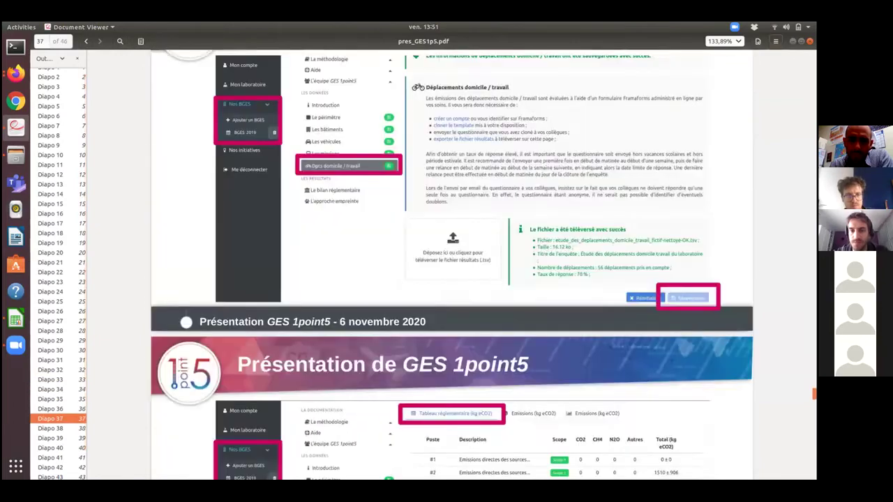
key("Page_Down")
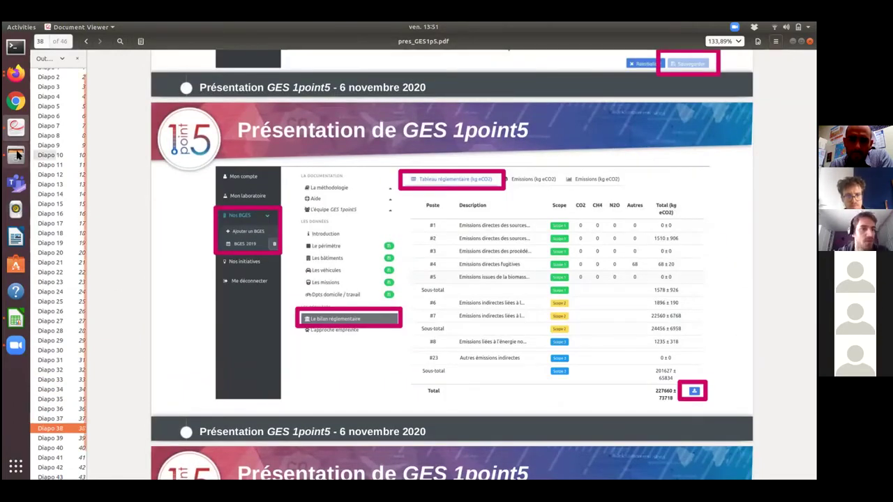
- Open clone_de_enquete_deplacements_domicile___travail___lifse.tsv from the Downloads folder in LibreOffice Calc
left_click(15, 154)
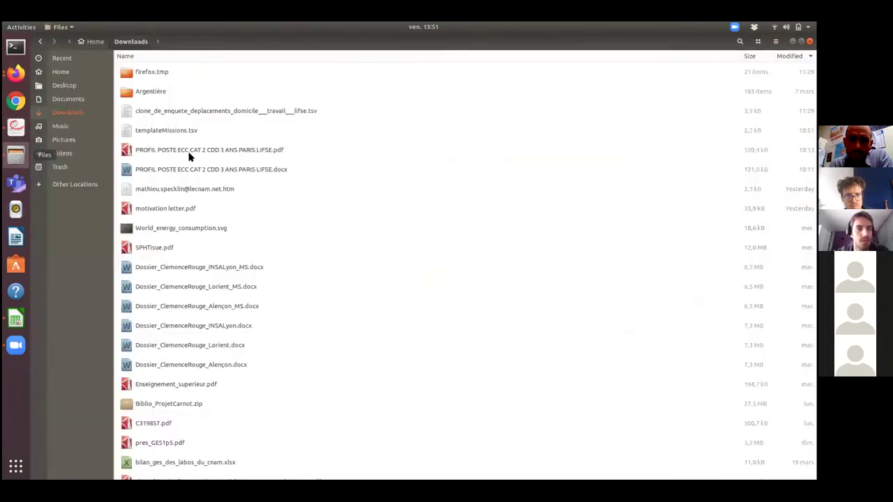
left_click(247, 116)
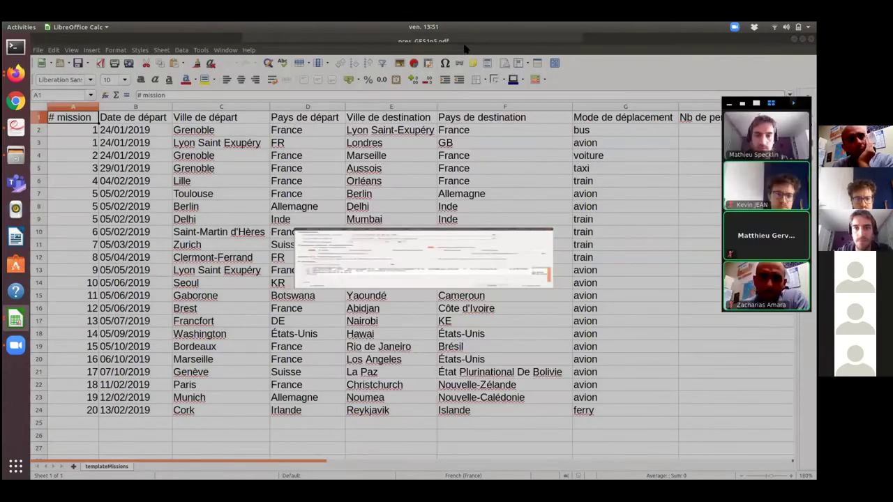
- Switch to the Framaforms commuting survey in Firefox and go through its form design and edit pages to the respondent view
key("alt+Tab")
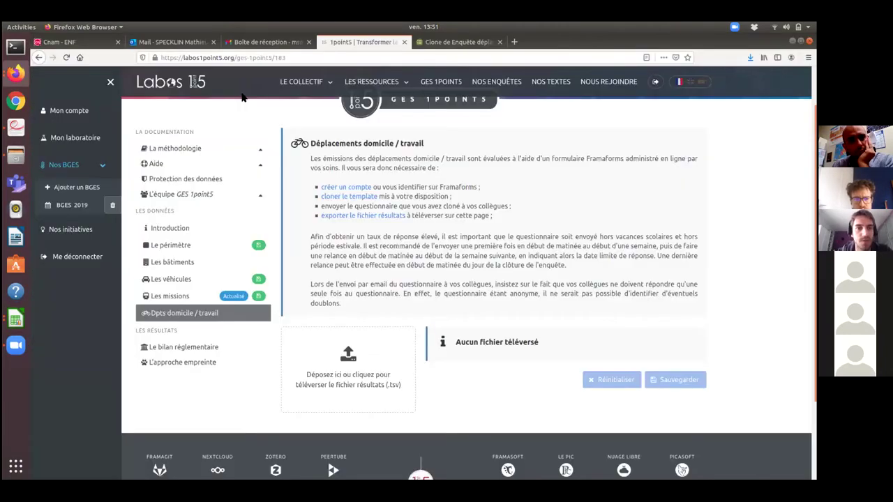
key("ctrl+Tab")
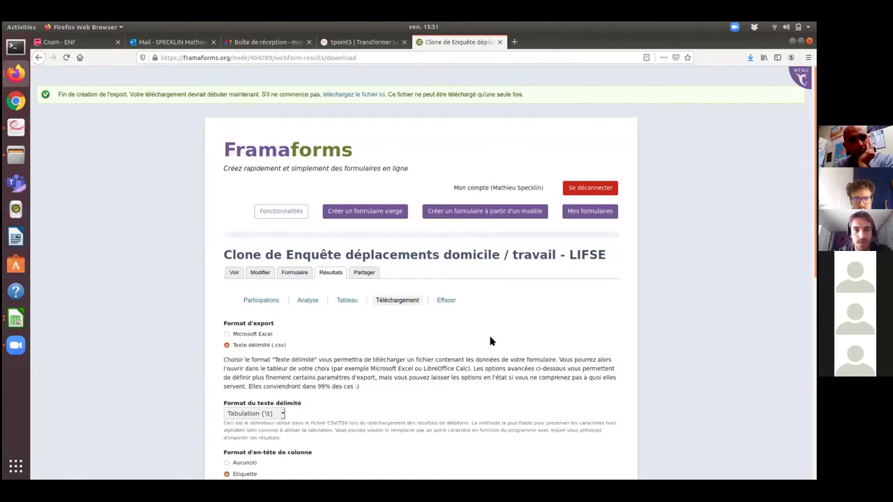
scroll(490, 341, "down", 2)
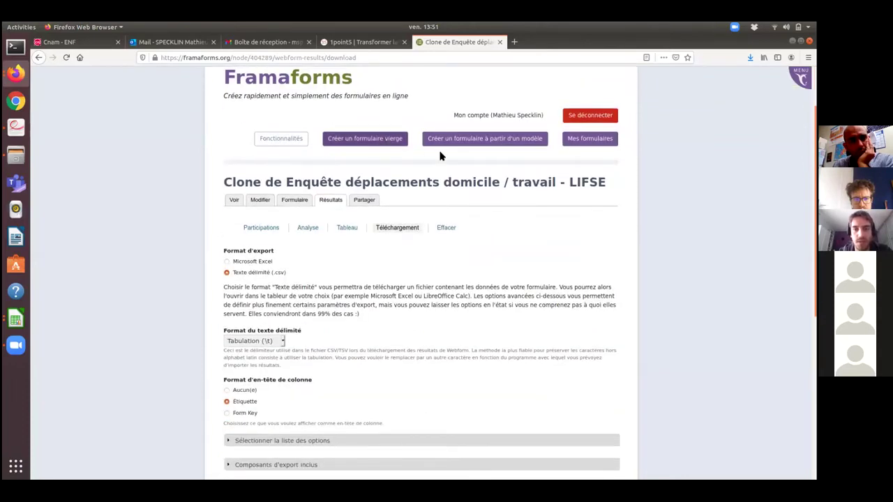
left_click(295, 201)
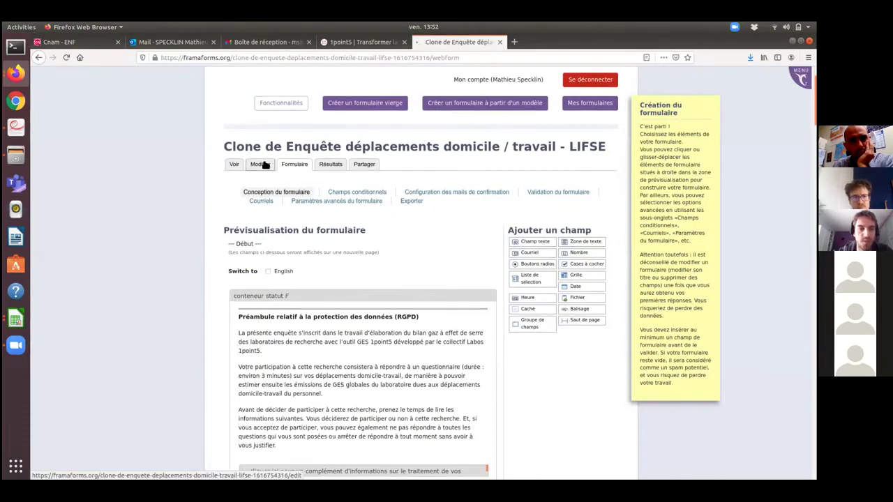
left_click(260, 171)
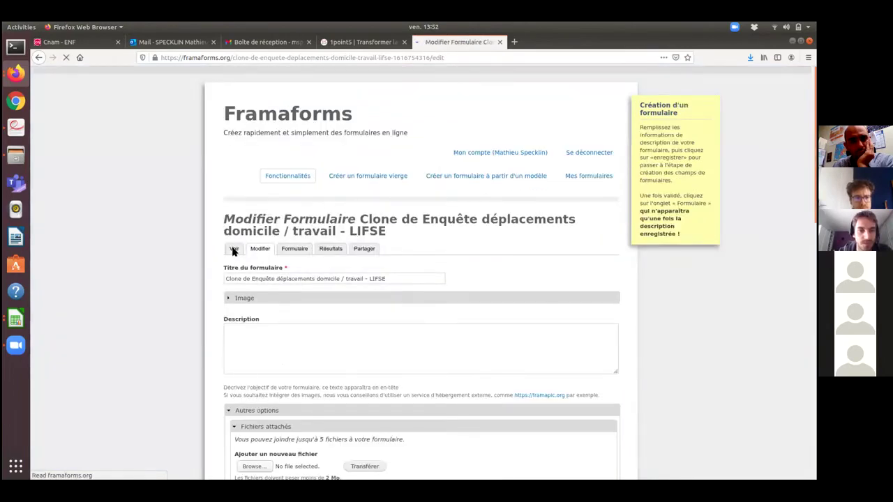
left_click(234, 250)
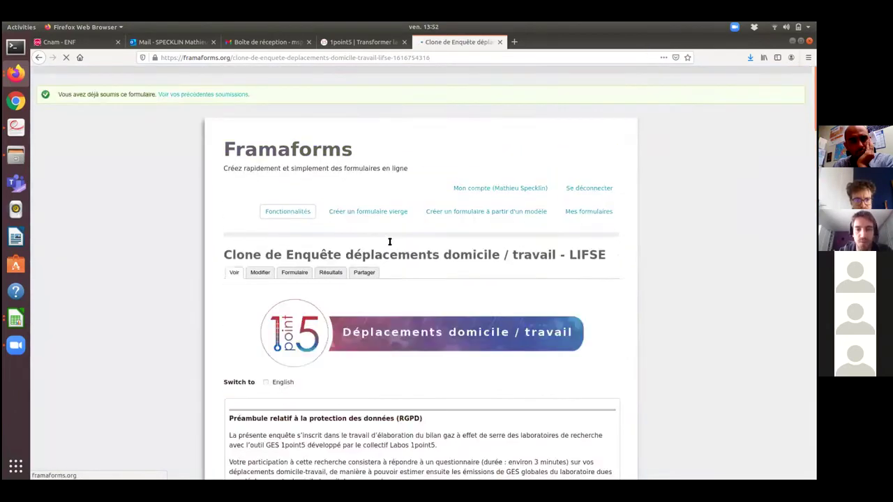
- Answer the survey as "chercheur.e ou enseignant.e chercheur.e", with 3 days per week at the workplace and 2 round trips per day
scroll(447, 241, "down", 2)
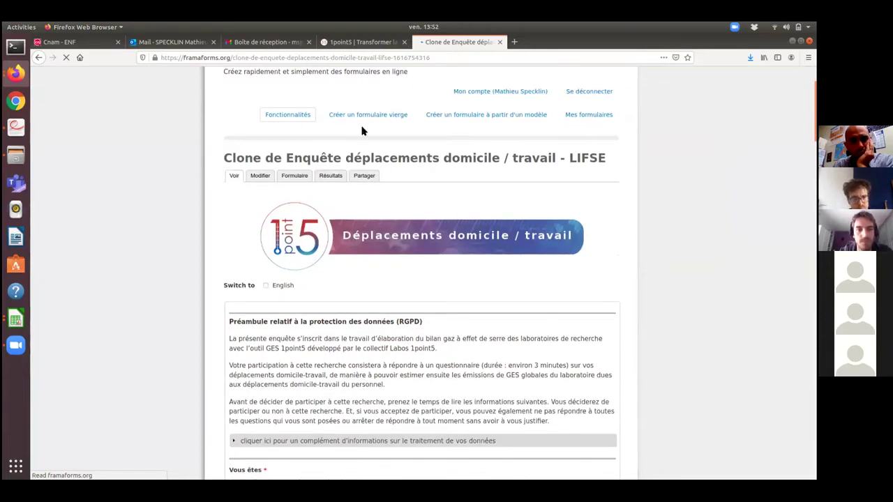
scroll(499, 195, "down", 5)
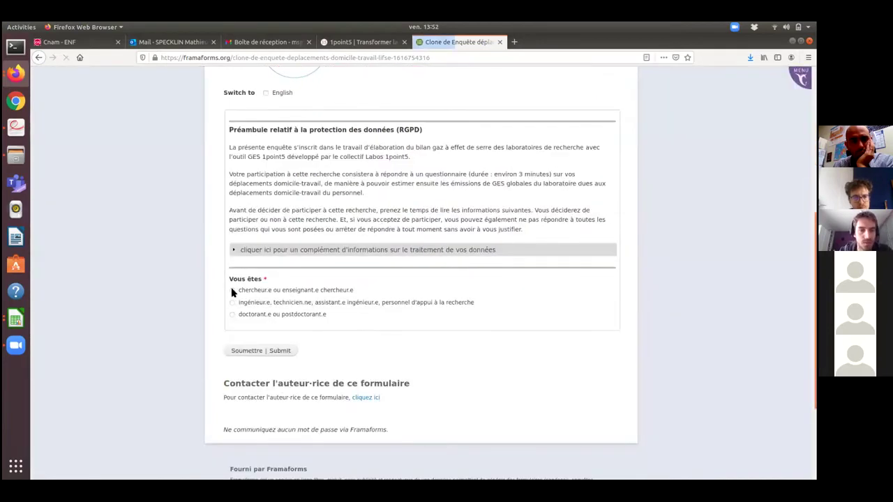
left_click(233, 290)
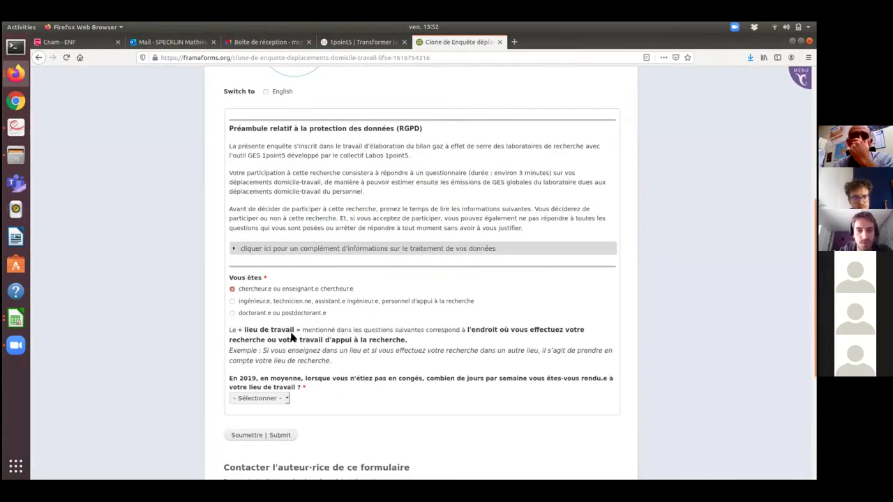
scroll(292, 337, "down", 2)
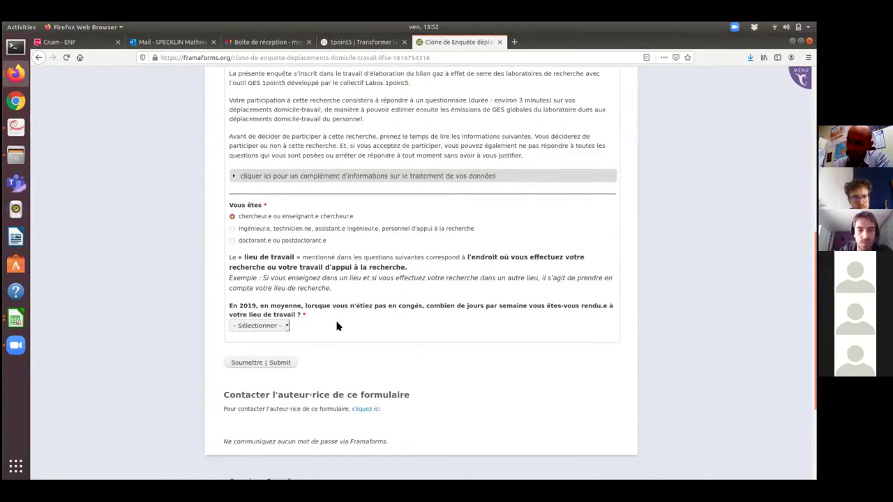
left_click(280, 326)
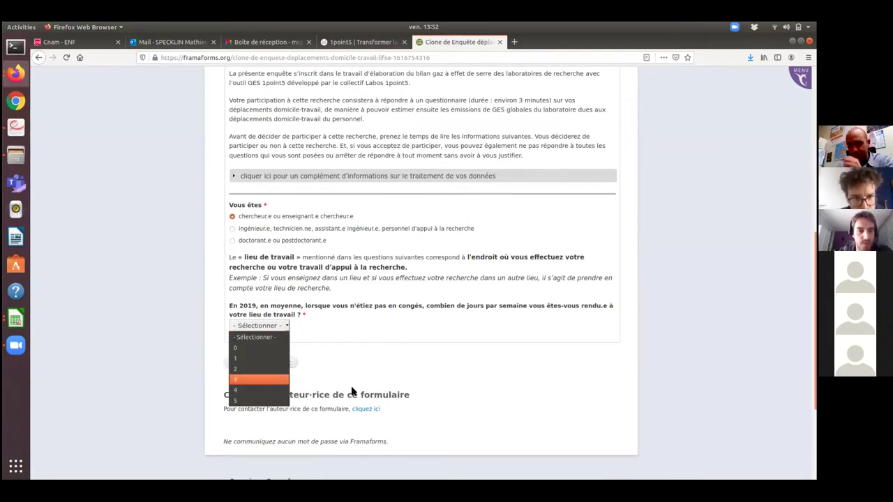
key("Return")
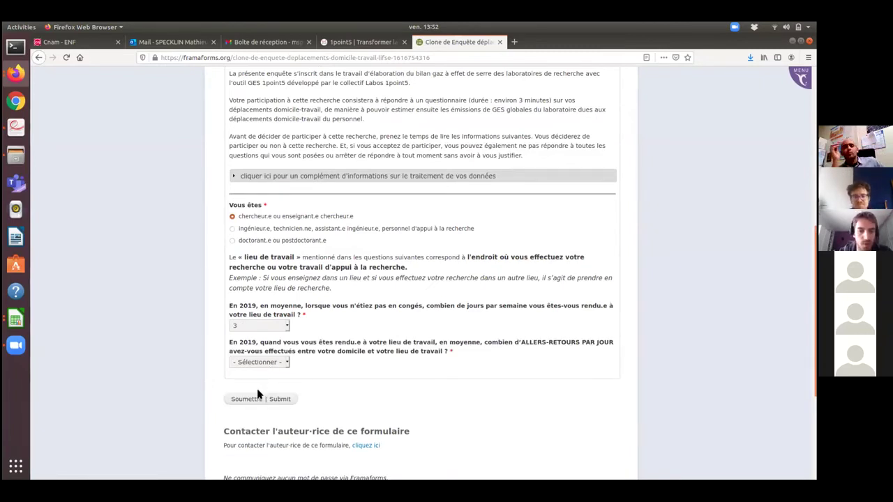
left_click(269, 362)
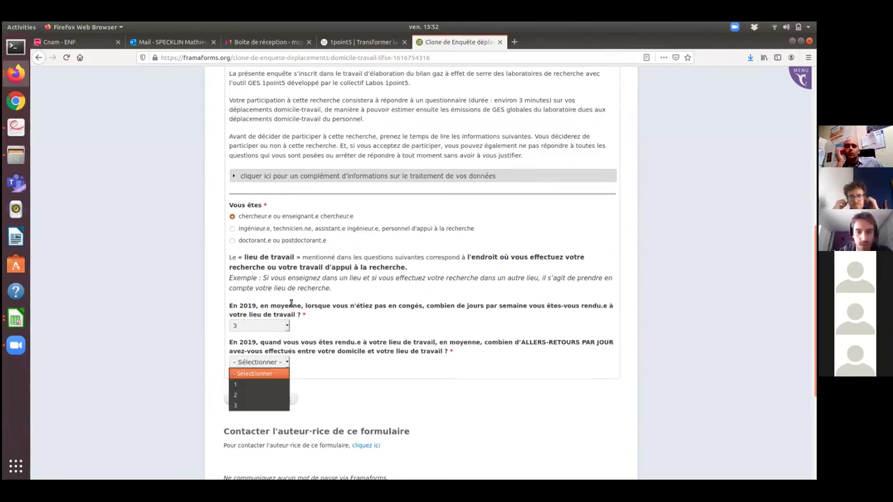
key("Down")
key("Down")
key("Return")
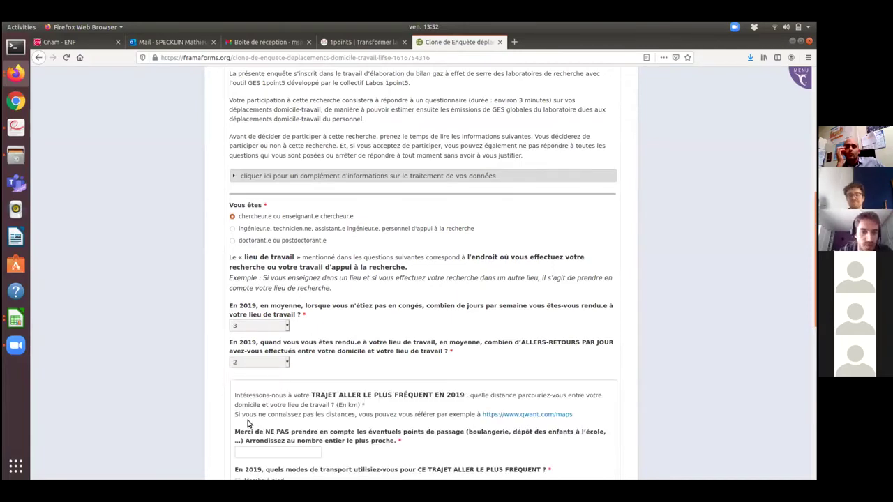
- Enter 10 km for the most frequent outbound trip, choose Bus with 10 km, and submit the survey response
scroll(380, 342, "down", 3)
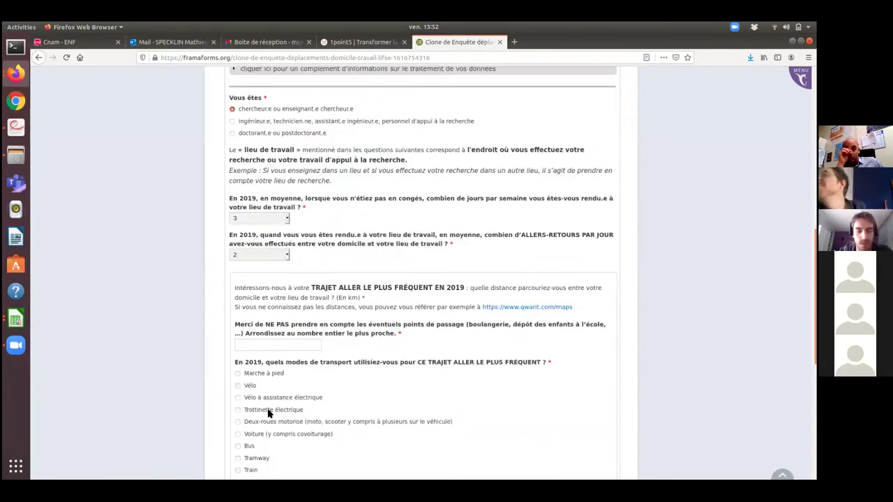
left_click(277, 345)
type("10")
scroll(273, 400, "down", 1)
left_click(250, 409)
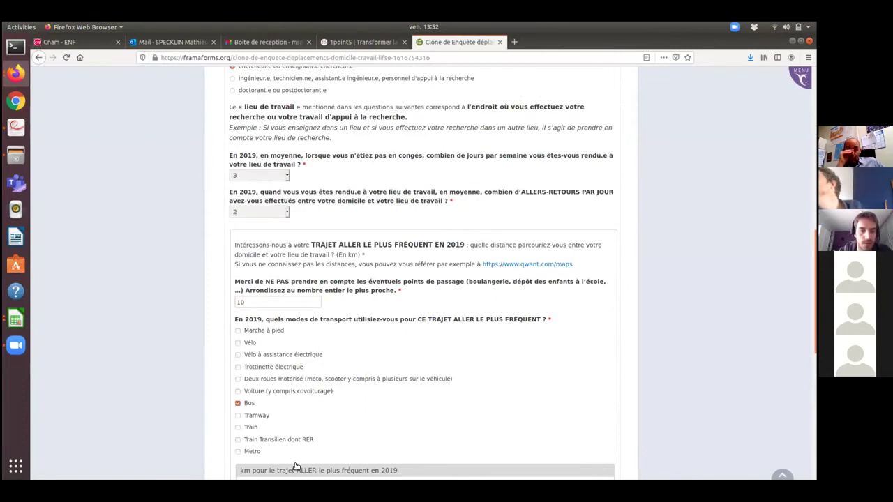
scroll(296, 467, "down", 4)
type("10")
left_click(243, 467)
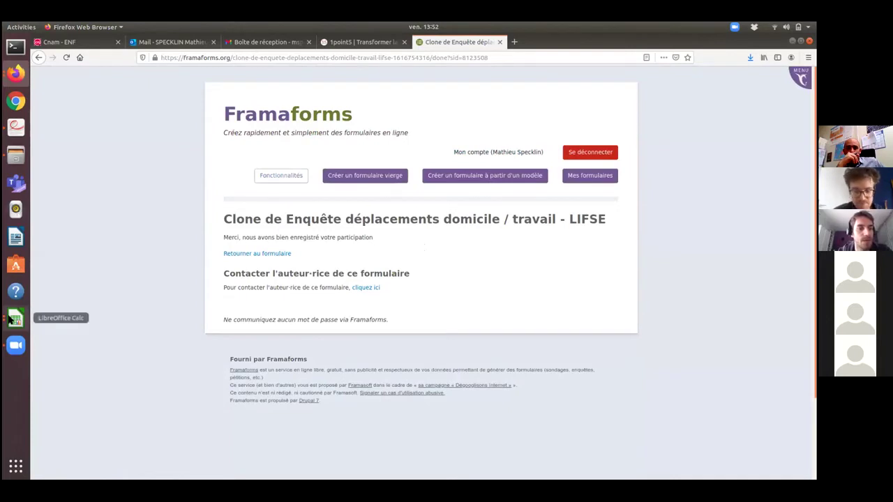
- Examine the columns of the exported commuting survey results in LibreOffice Calc
left_click(12, 319)
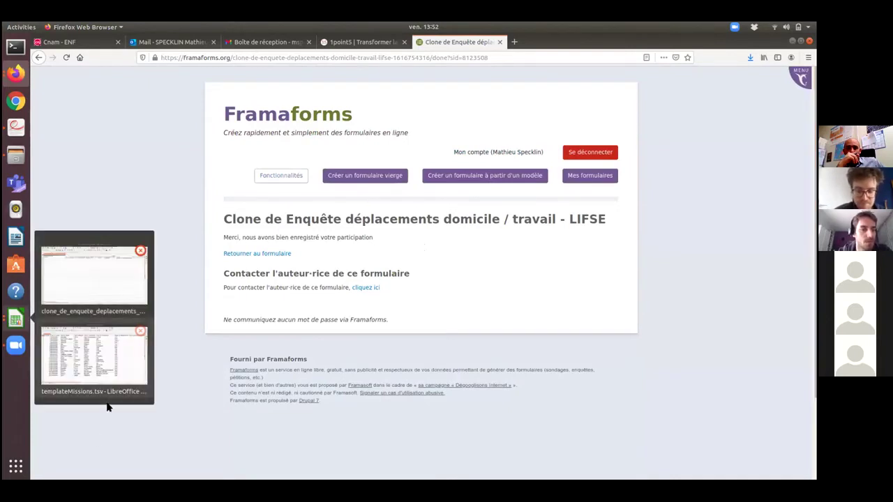
left_click(106, 289)
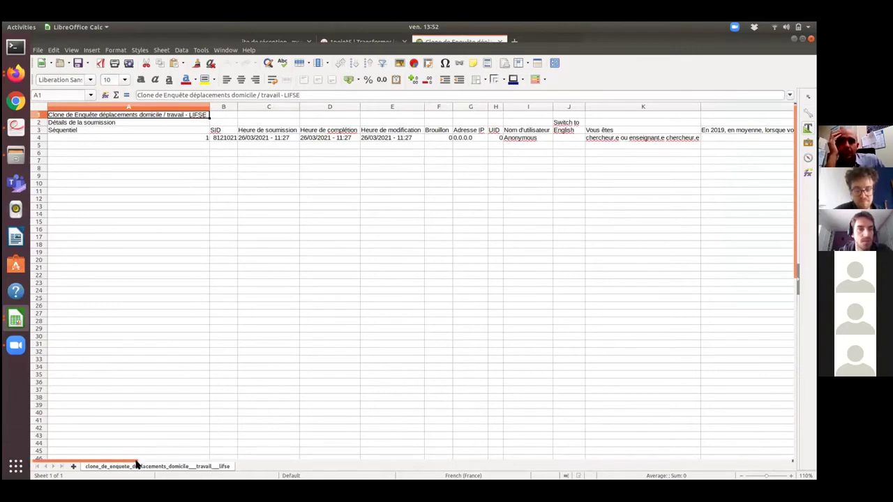
scroll(140, 463, "right", 3)
scroll(95, 466, "left", 3)
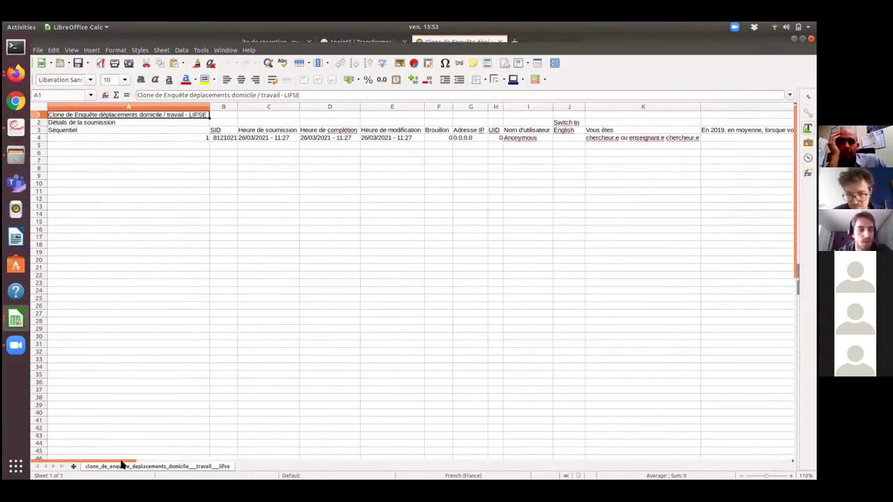
mouse_move(99, 458)
left_mouse_down()
mouse_move(167, 454)
mouse_move(95, 461)
left_mouse_up()
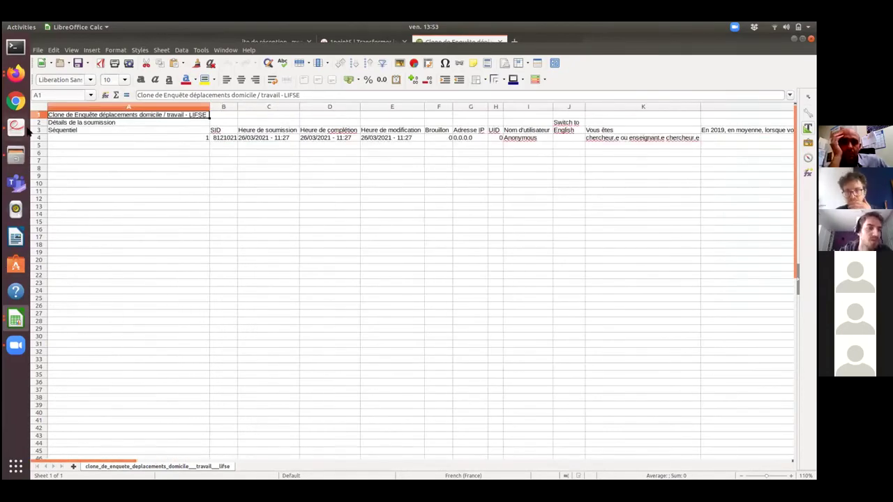
- Switch to GES 1point5 in Firefox, upload the commuting results file clone_de_enquete_deplacements_domicile___travail___lifse.tsv from Downloads, and save the commuting data
left_click(16, 73)
left_click(94, 82)
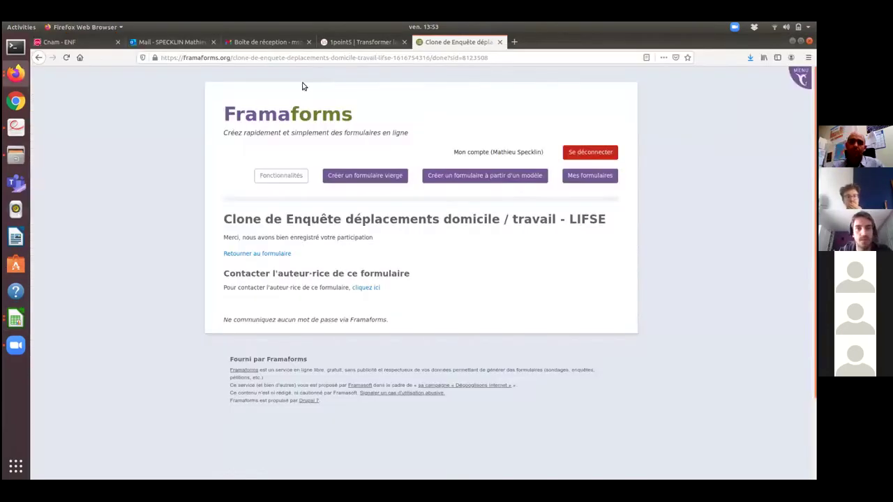
left_click(359, 42)
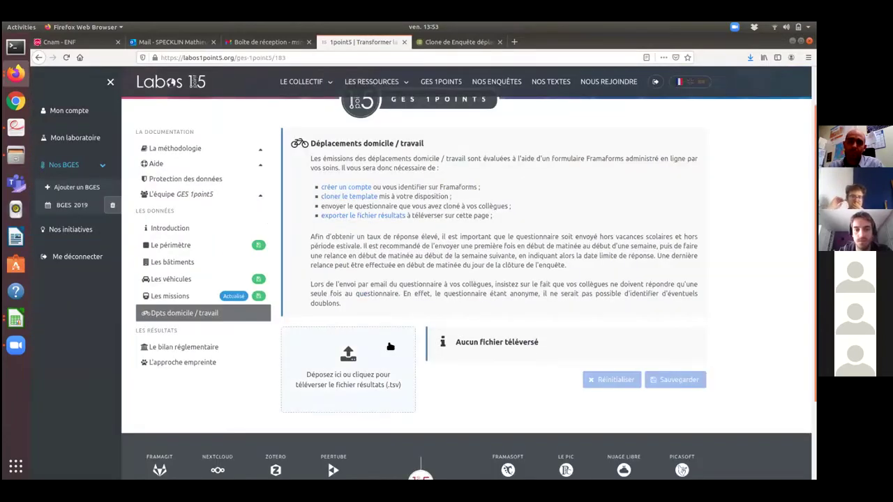
scroll(439, 386, "down", 3)
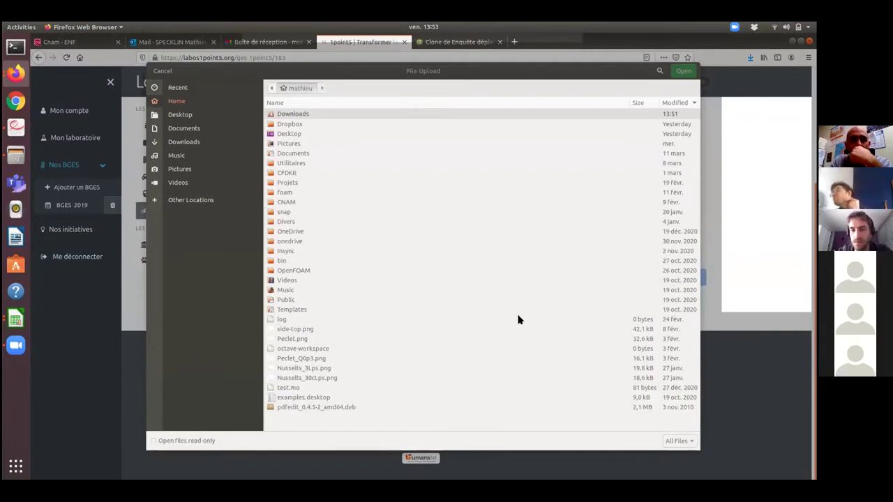
key("Return")
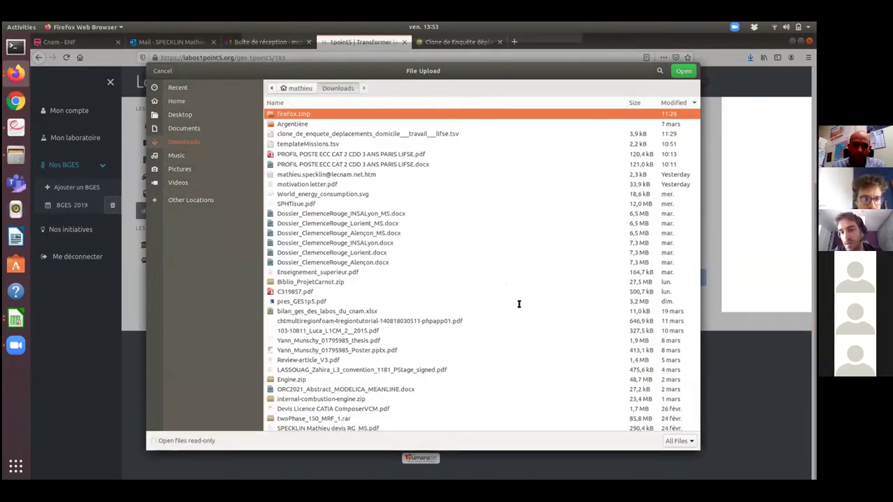
key("Escape")
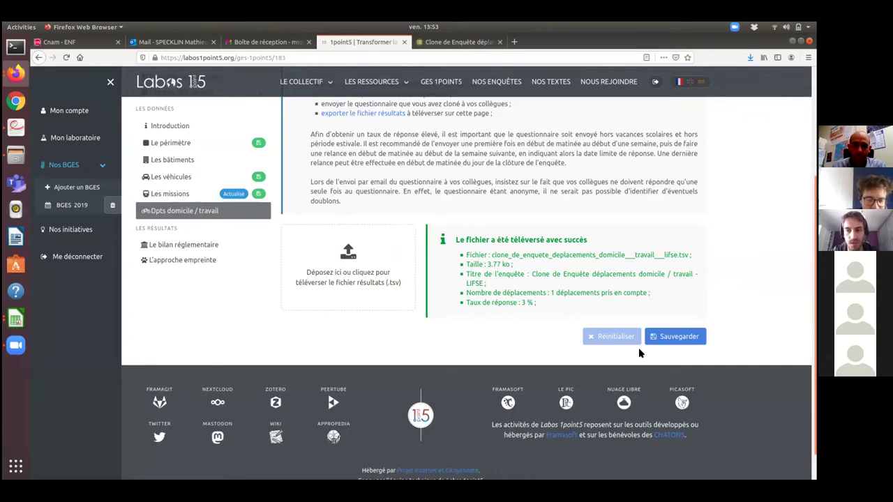
left_click(670, 337)
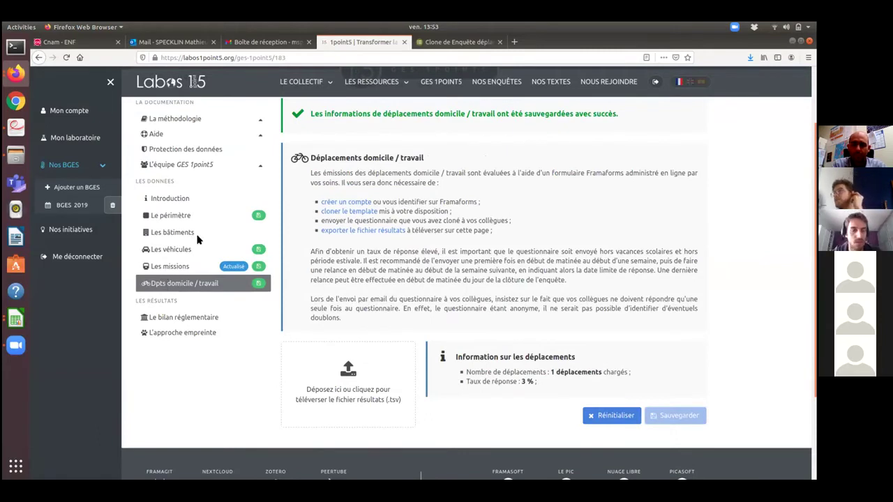
- Open the regulatory assessment (Le bilan réglementaire) and examine its emissions table for all items across scopes 1 to 3, including the total
scroll(230, 255, "up", 1)
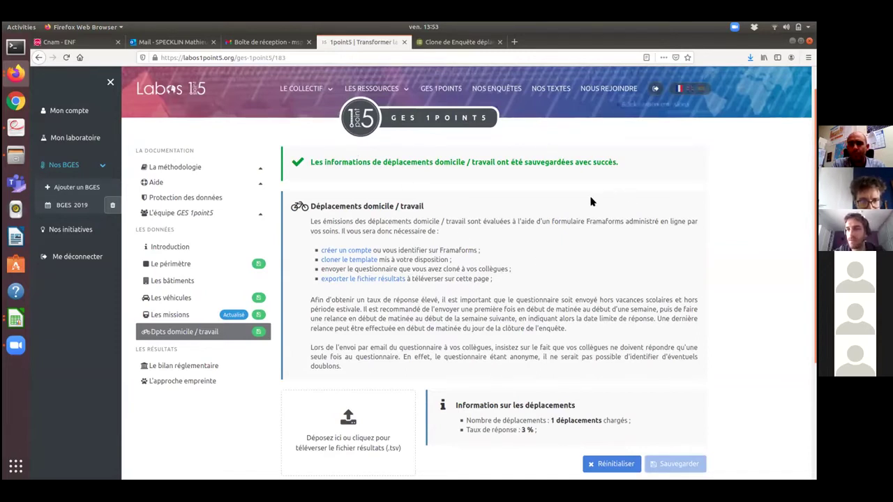
scroll(576, 125, "down", 1)
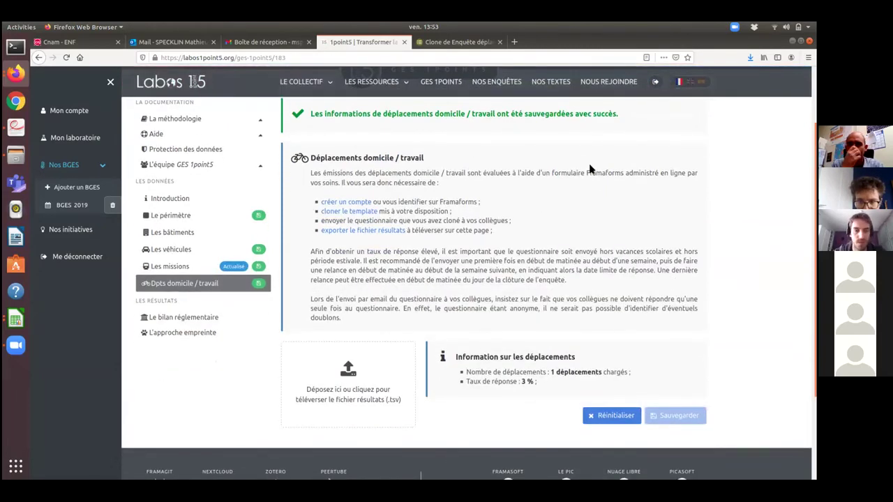
scroll(631, 217, "down", 1)
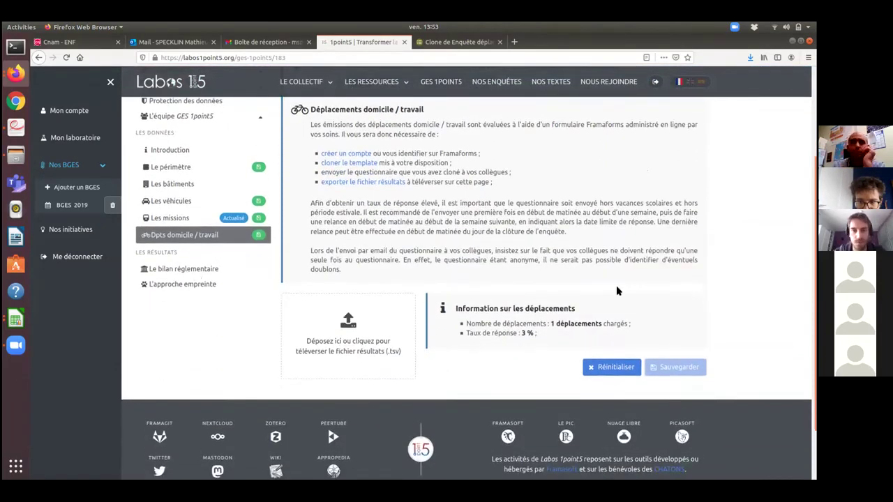
left_click(187, 270)
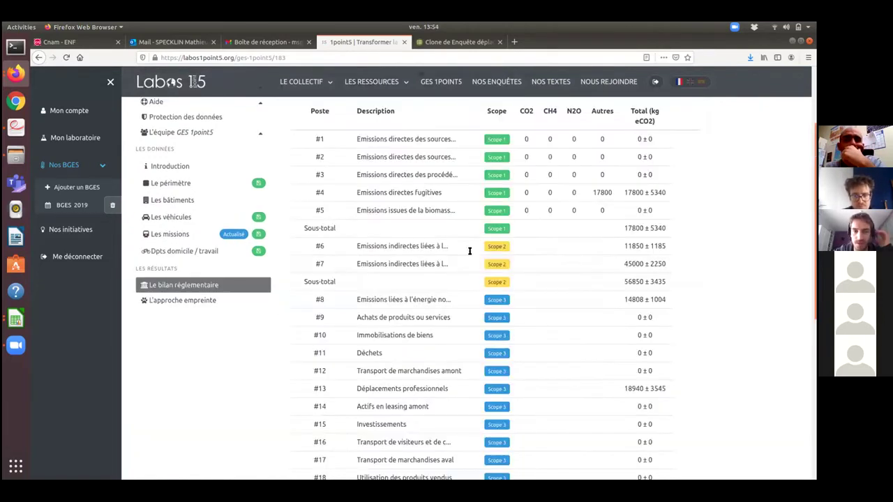
scroll(541, 251, "down", 1)
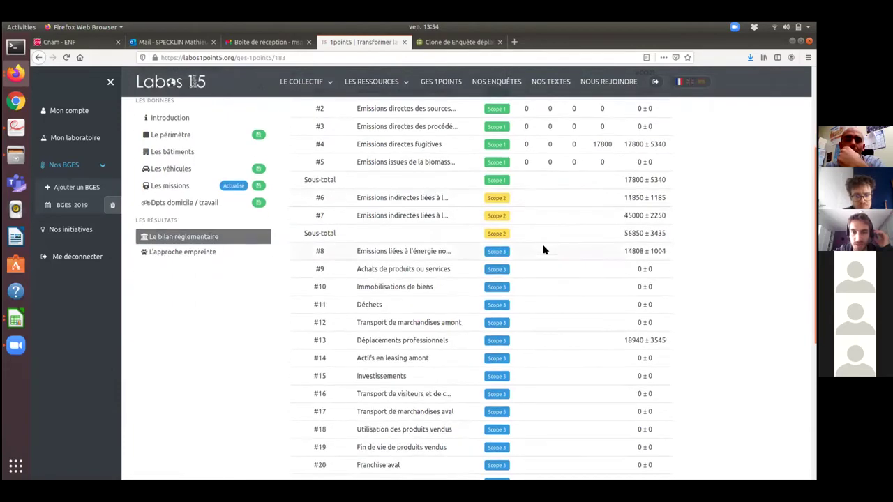
scroll(401, 286, "down", 1)
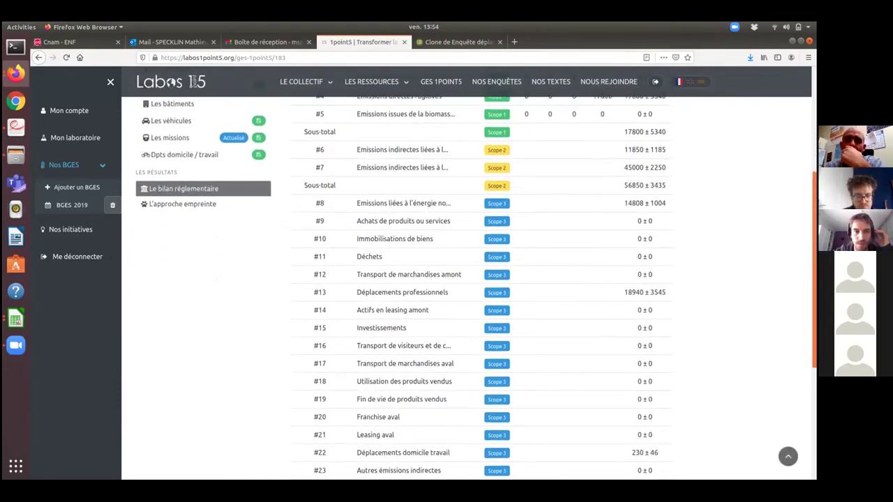
scroll(468, 280, "up", 4)
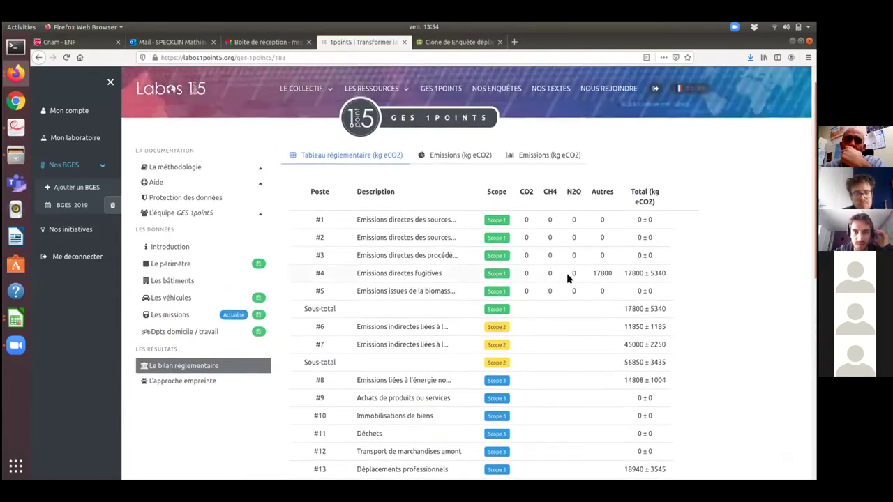
scroll(569, 279, "down", 1)
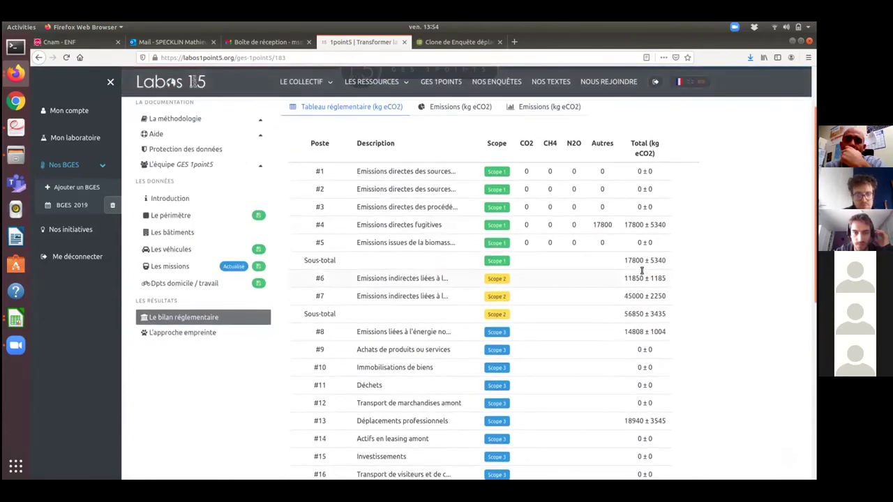
scroll(691, 272, "down", 3)
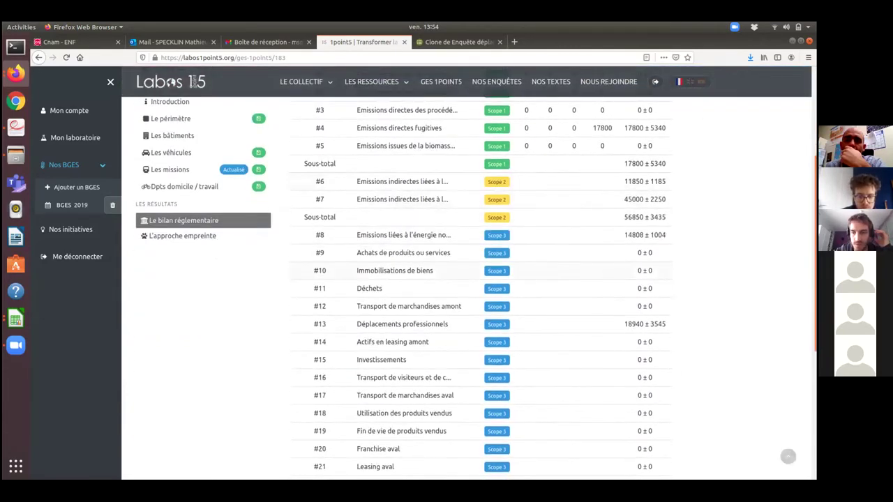
scroll(481, 279, "down", 2)
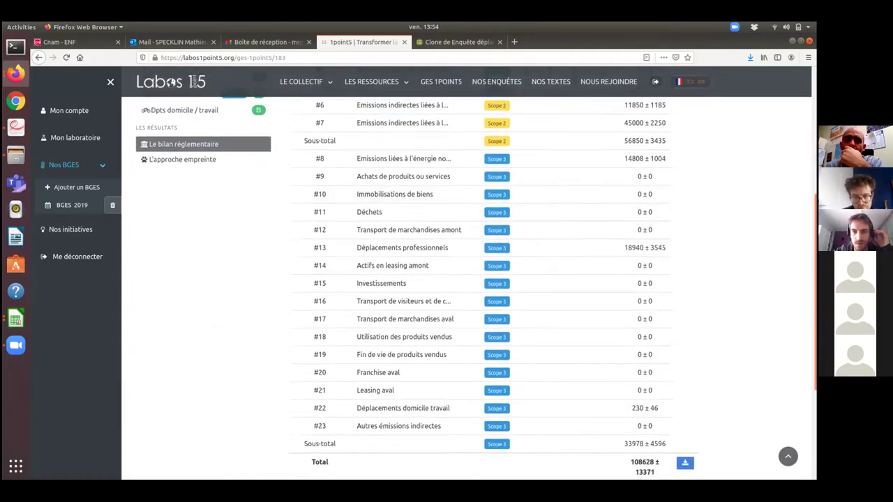
scroll(293, 418, "up", 6)
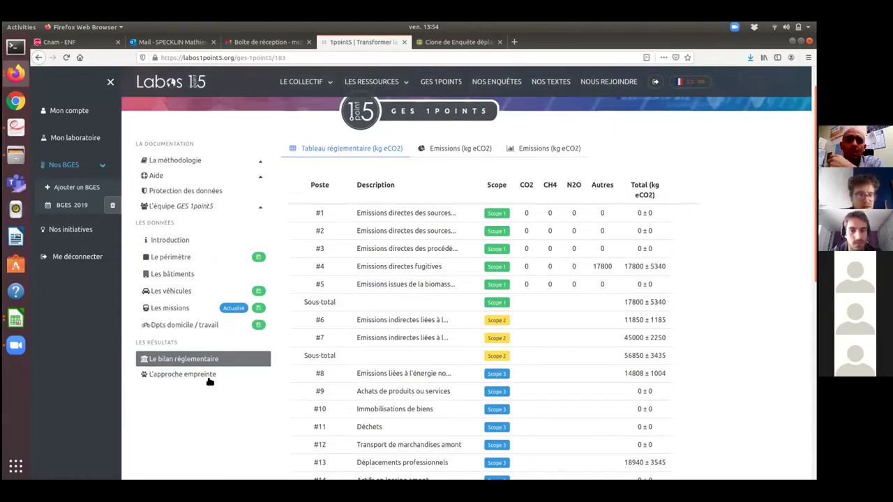
- Open the footprint results (L'approche empreinte) and examine the summary table of building and travel emissions
left_click(209, 378)
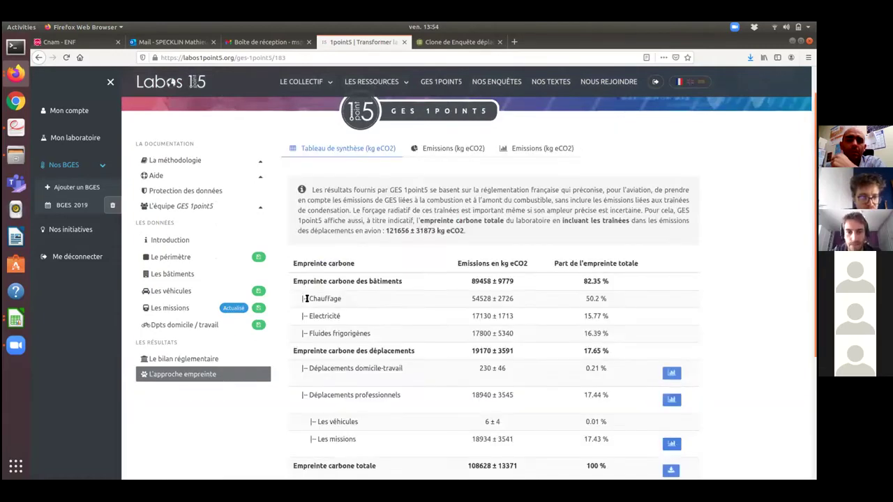
scroll(310, 293, "down", 2)
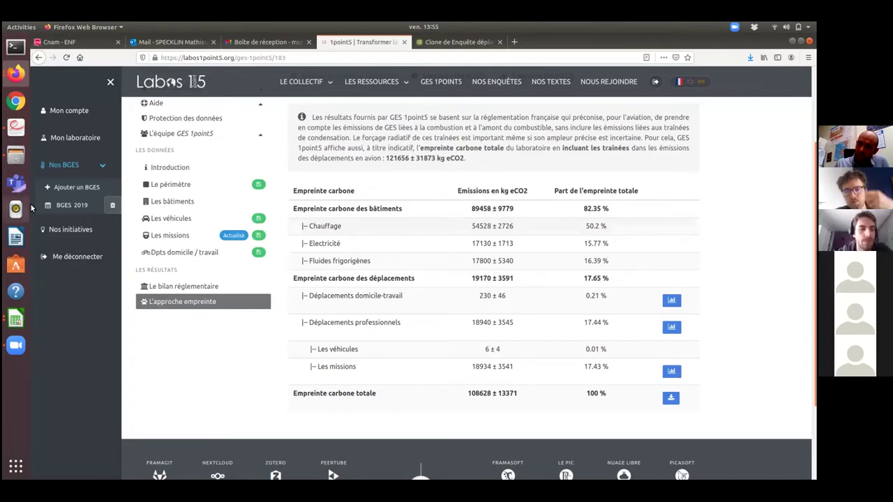
left_click(12, 353)
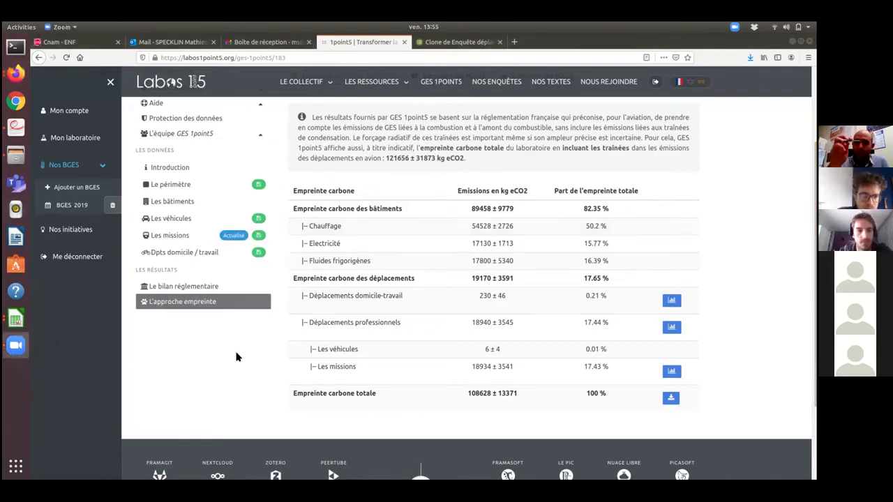
left_click(58, 351)
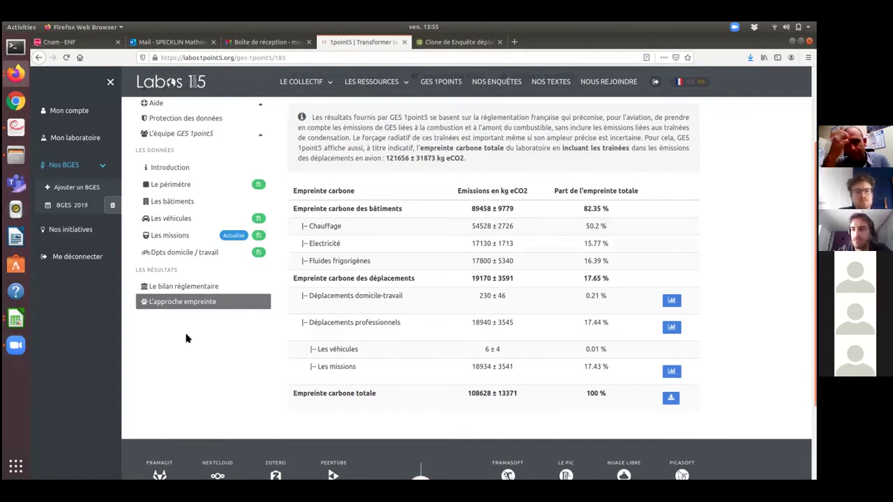